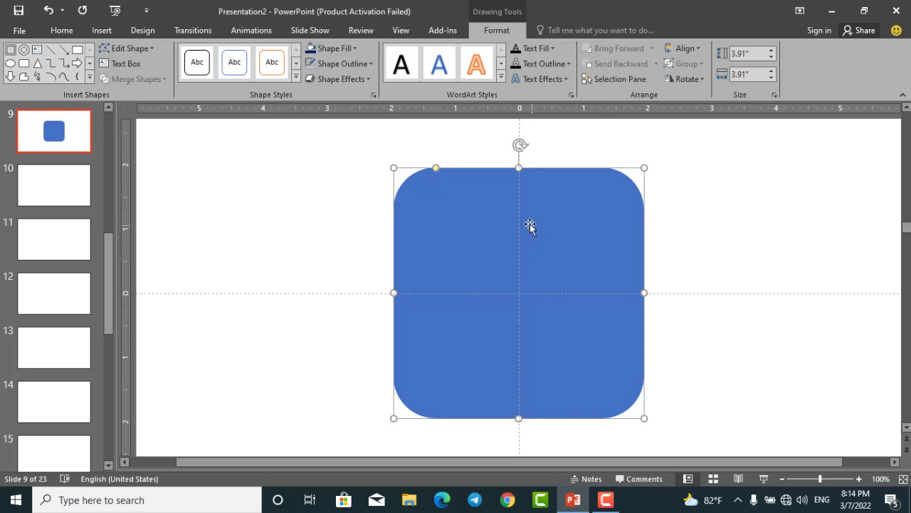
# Draw a wide heart shape and place it over the lower part of the blue rounded square
pyautogui.click(335, 228)
pyautogui.scroll(-3, 341, 235)
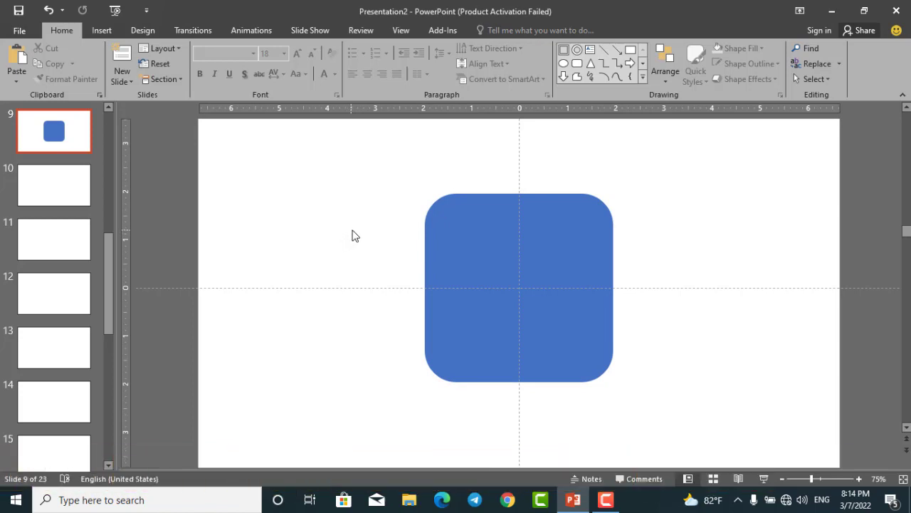
pyautogui.scroll(-1, 369, 219)
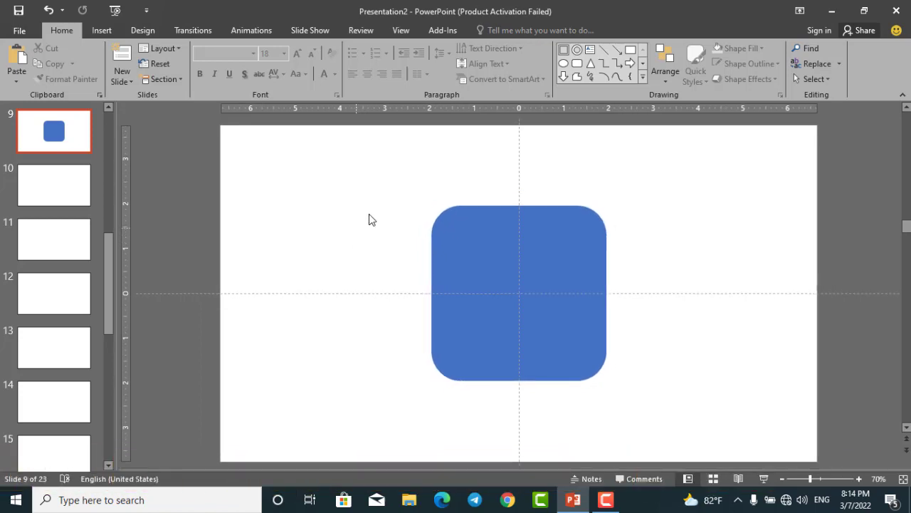
pyautogui.click(643, 79)
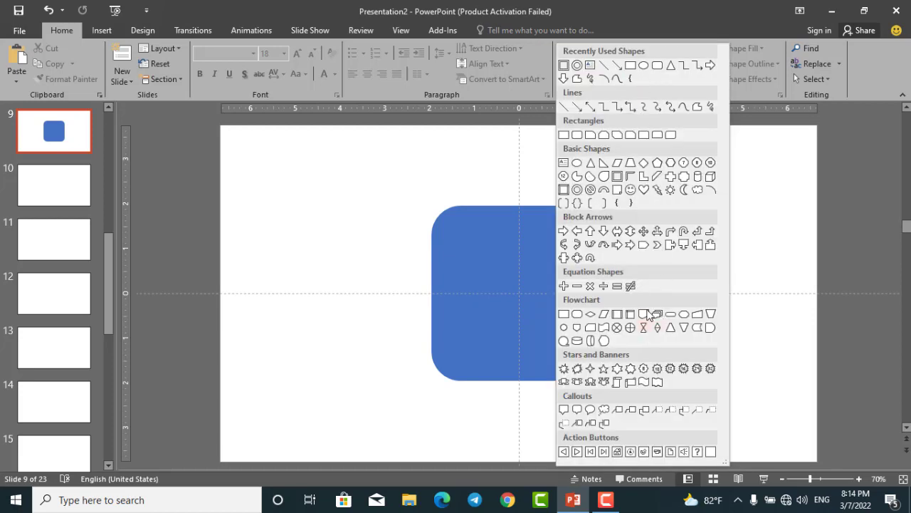
pyautogui.click(643, 190)
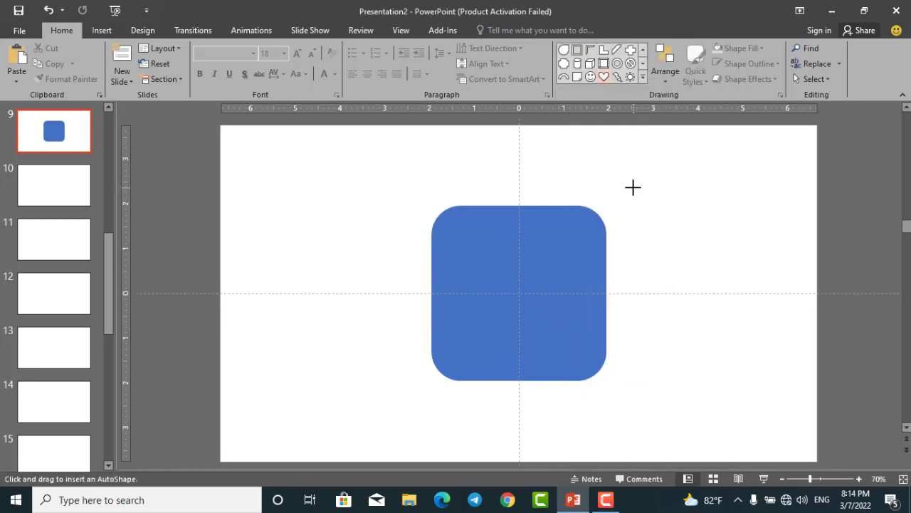
pyautogui.moveTo(633, 188); pyautogui.dragTo(801, 281)
pyautogui.moveTo(715, 257); pyautogui.dragTo(499, 391)
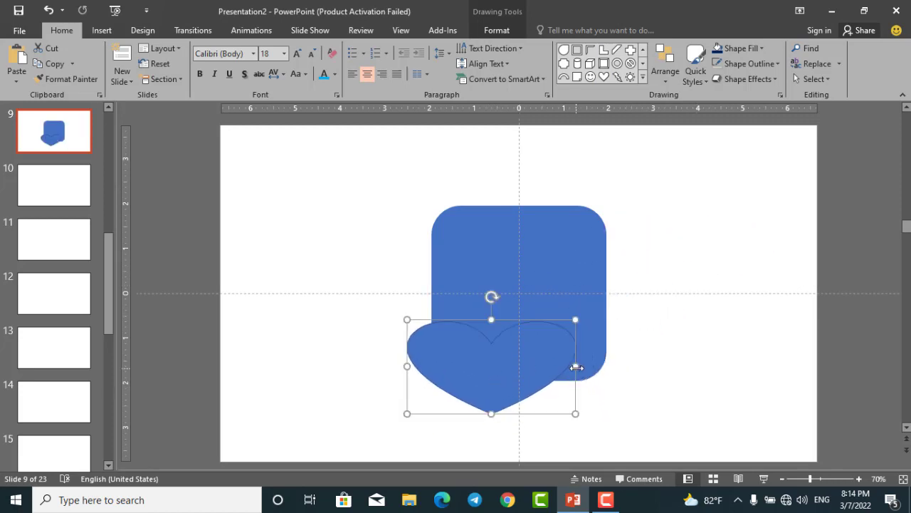
# Widen the heart beyond both sides of the rounded square, centre it on the vertical guide and make it slightly taller
pyautogui.moveTo(575, 366); pyautogui.dragTo(633, 379)
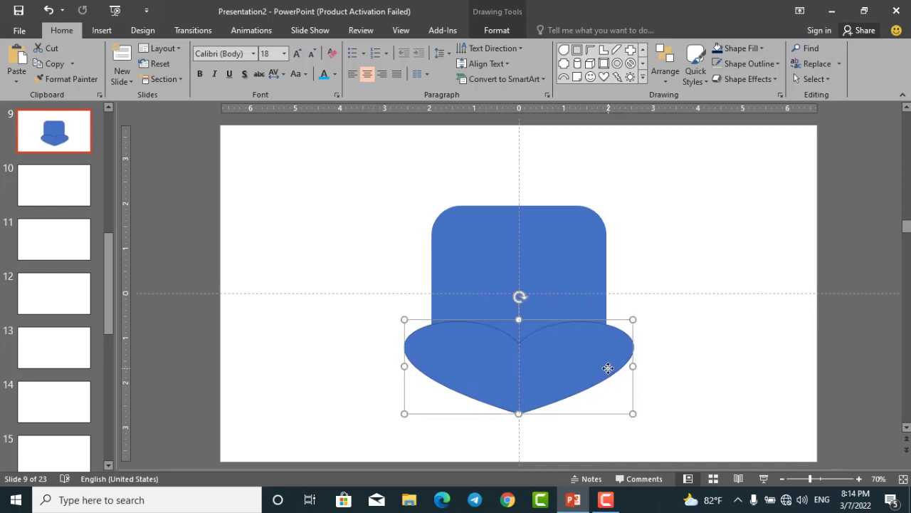
pyautogui.moveTo(518, 415); pyautogui.dragTo(519, 420)
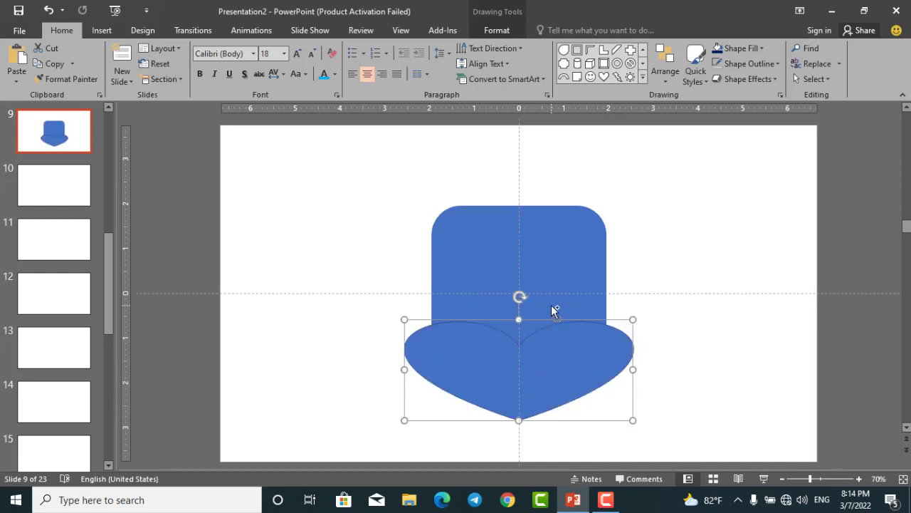
pyautogui.moveTo(559, 341); pyautogui.dragTo(559, 330)
pyautogui.scroll(1, 559, 310)
pyautogui.click(641, 206)
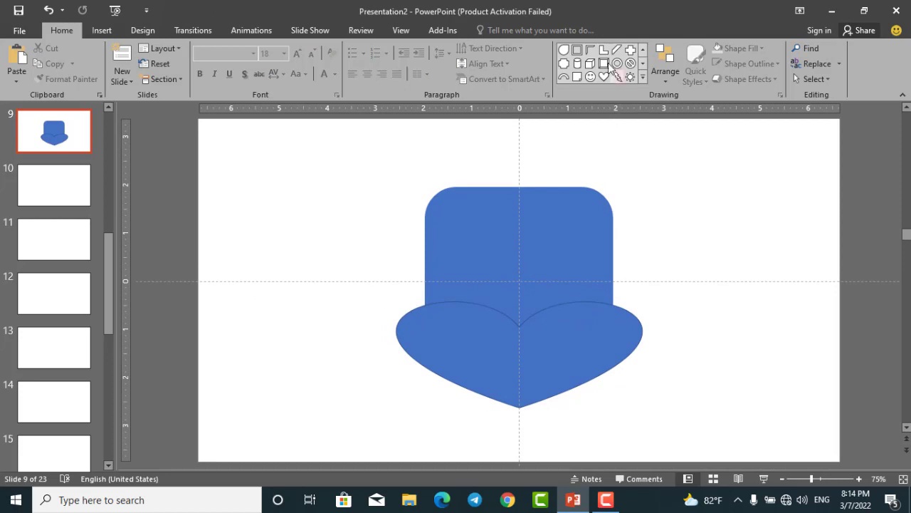
# Draw a small upright rounded rectangle about 1.25" by 0.58" beside the face, with its corners fully rounded
pyautogui.click(642, 78)
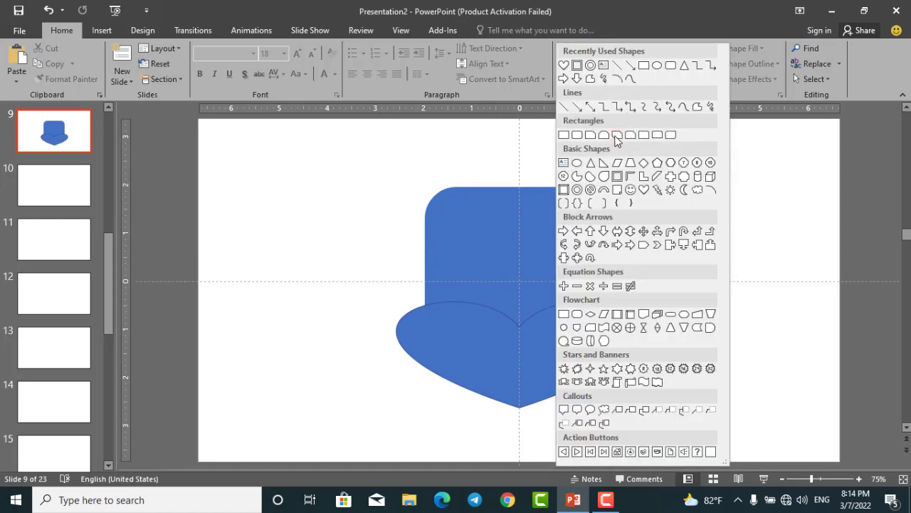
pyautogui.click(671, 65)
pyautogui.moveTo(662, 182); pyautogui.dragTo(697, 247)
pyautogui.moveTo(668, 182)
pyautogui.mouseDown()
pyautogui.moveTo(691, 224)
pyautogui.moveTo(689, 187)
pyautogui.mouseUp()
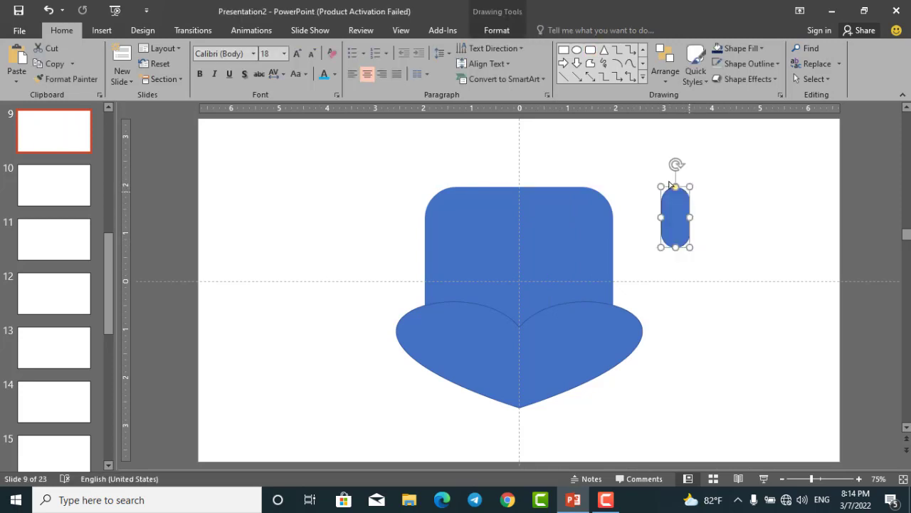
# Move the small rounded rectangle onto the upper right of the face as an eye and fill it black
pyautogui.click(497, 30)
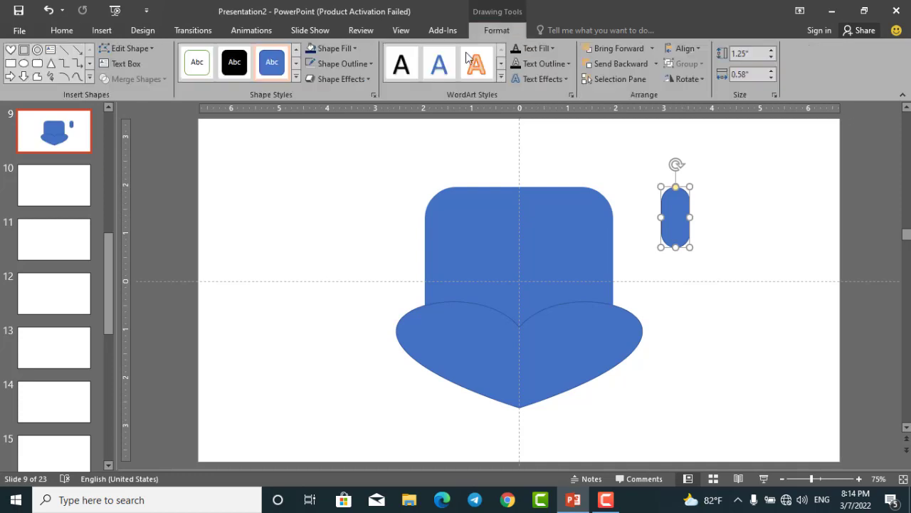
pyautogui.click(320, 48)
pyautogui.moveTo(683, 214); pyautogui.dragTo(574, 240)
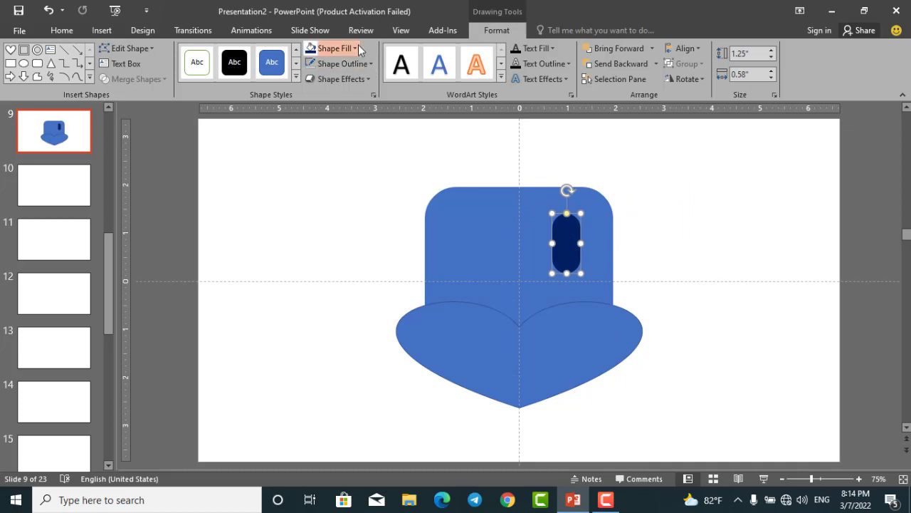
pyautogui.click(355, 48)
pyautogui.click(324, 76)
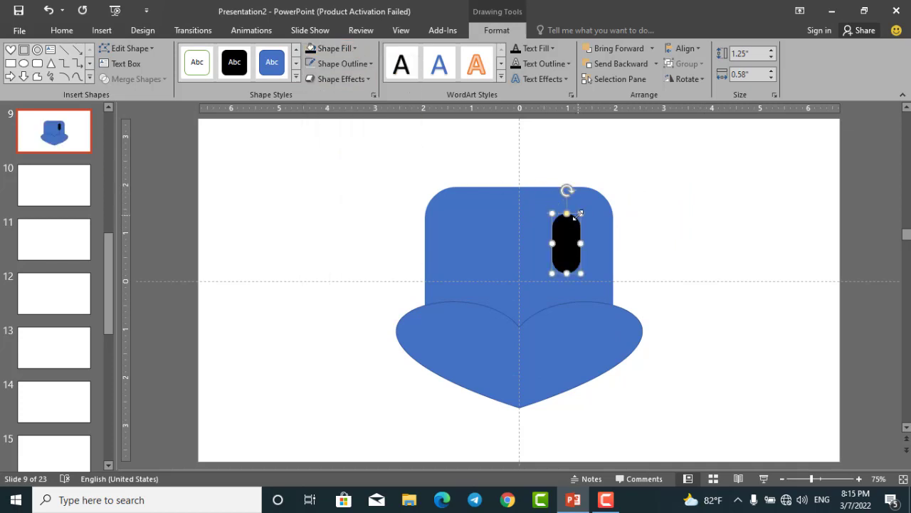
# Shrink the black eye to about 1.03" by 0.48" and place a copy of it level on the face's left half
pyautogui.scroll(5, 581, 213)
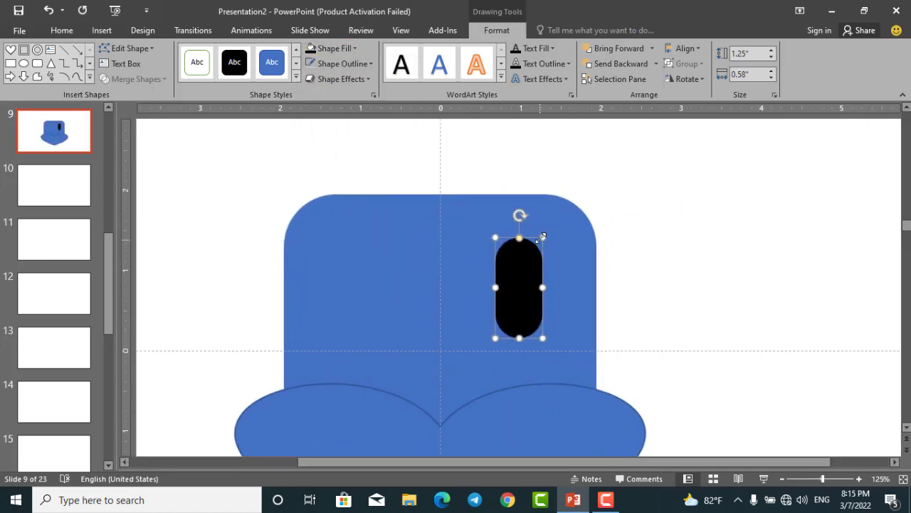
pyautogui.moveTo(542, 236); pyautogui.dragTo(378, 267)
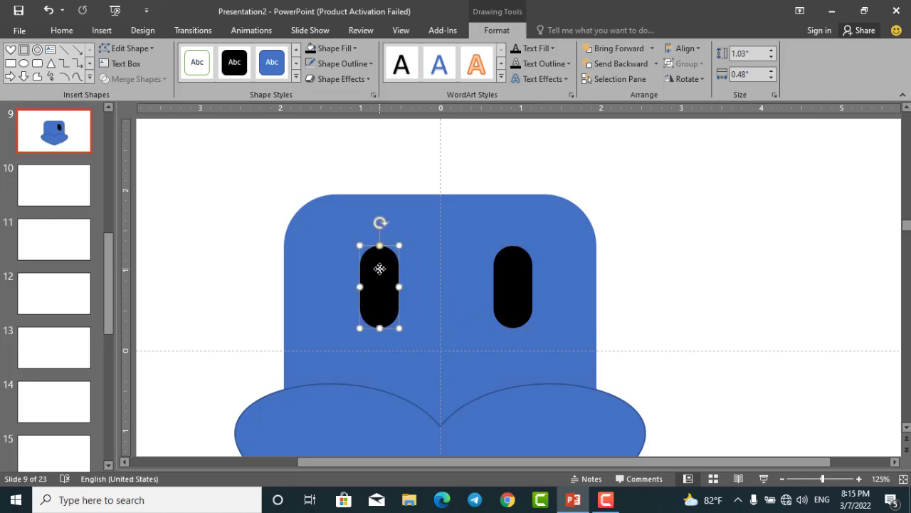
pyautogui.click(680, 271)
pyautogui.scroll(-5, 681, 269)
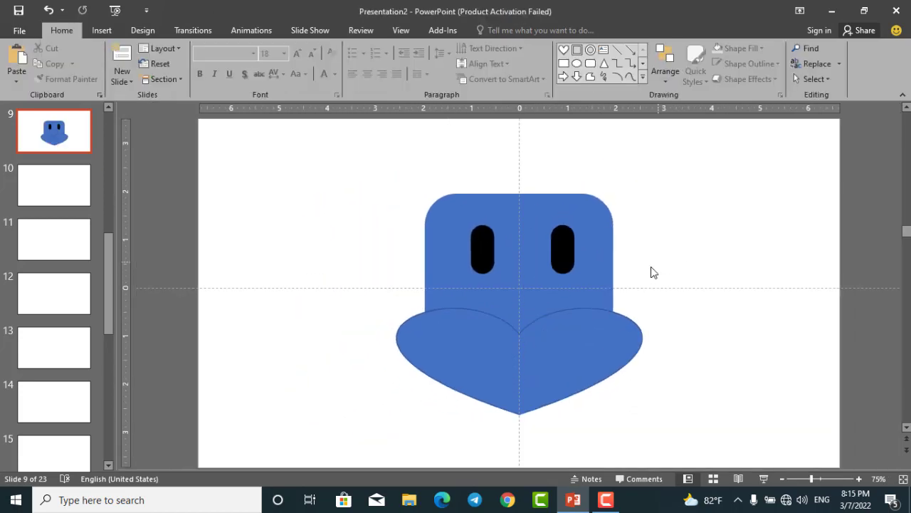
# Draw a small heart about 0.76" high and 1" wide as the nose, centred in the large heart's notch
pyautogui.click(564, 50)
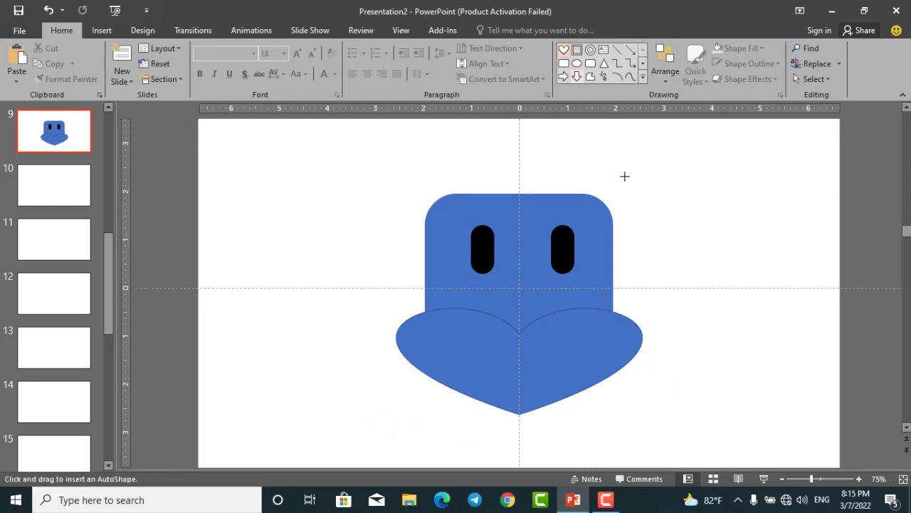
pyautogui.moveTo(667, 238); pyautogui.dragTo(528, 310)
pyautogui.scroll(5, 529, 310)
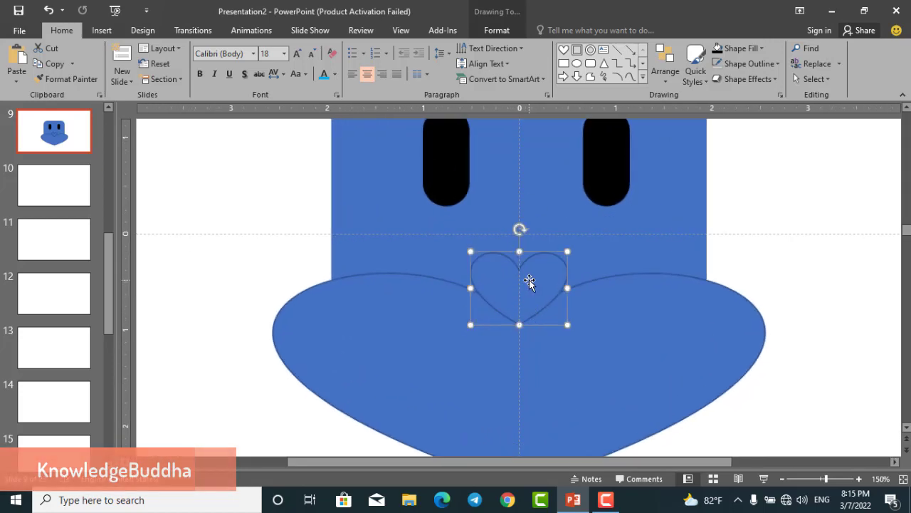
# Fill the small heart nose black
pyautogui.click(487, 32)
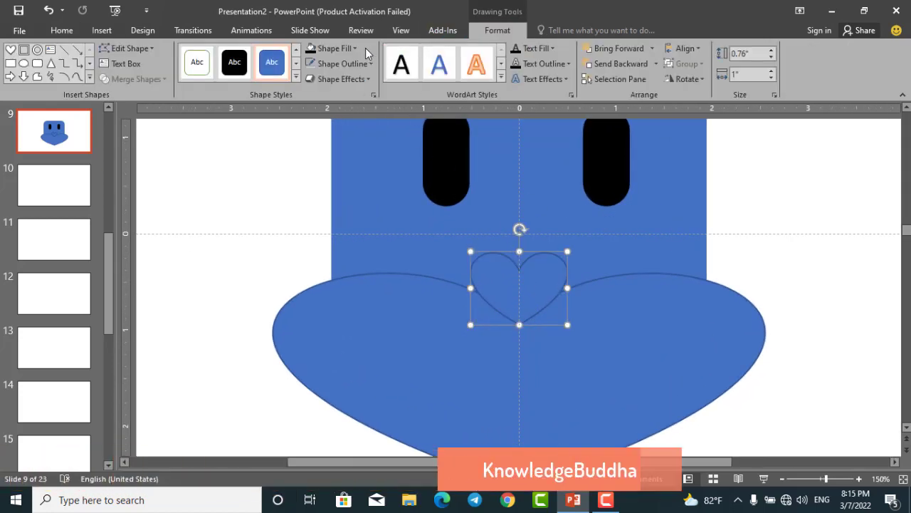
pyautogui.click(313, 53)
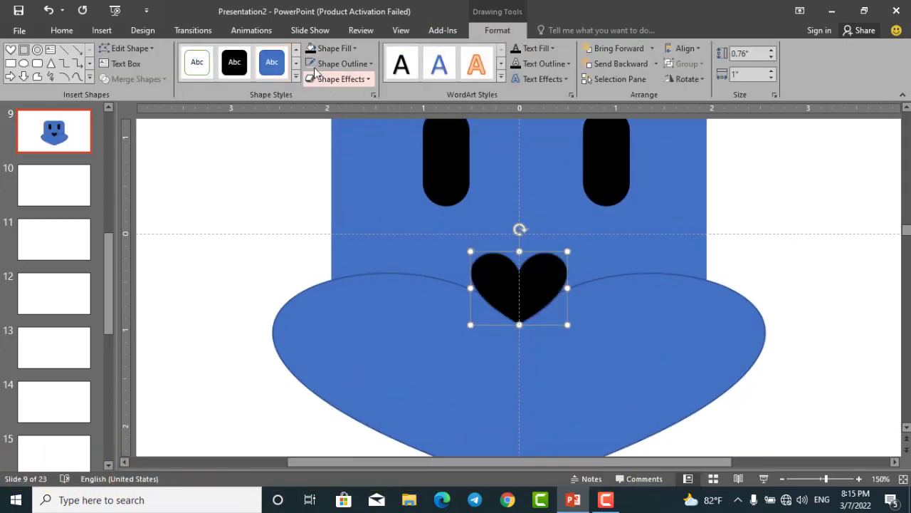
pyautogui.click(324, 195)
pyautogui.scroll(-5, 323, 195)
pyautogui.click(553, 351)
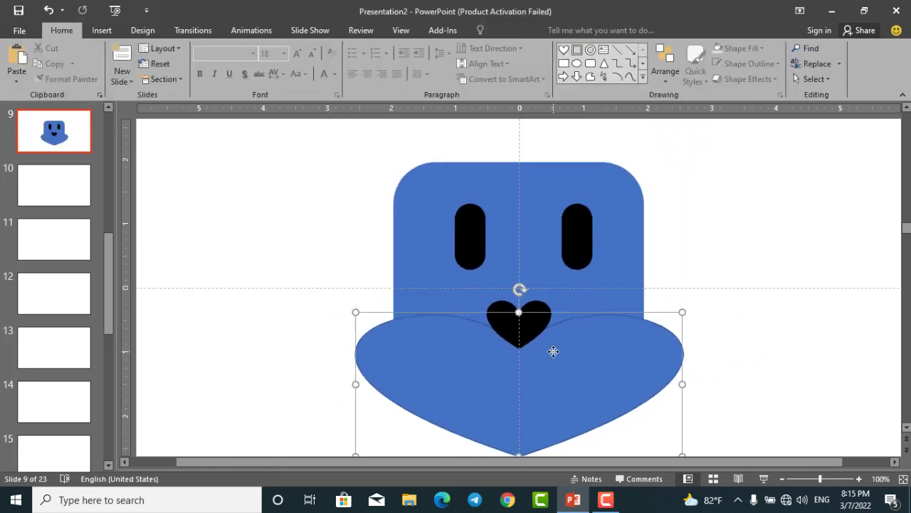
pyautogui.click(659, 257)
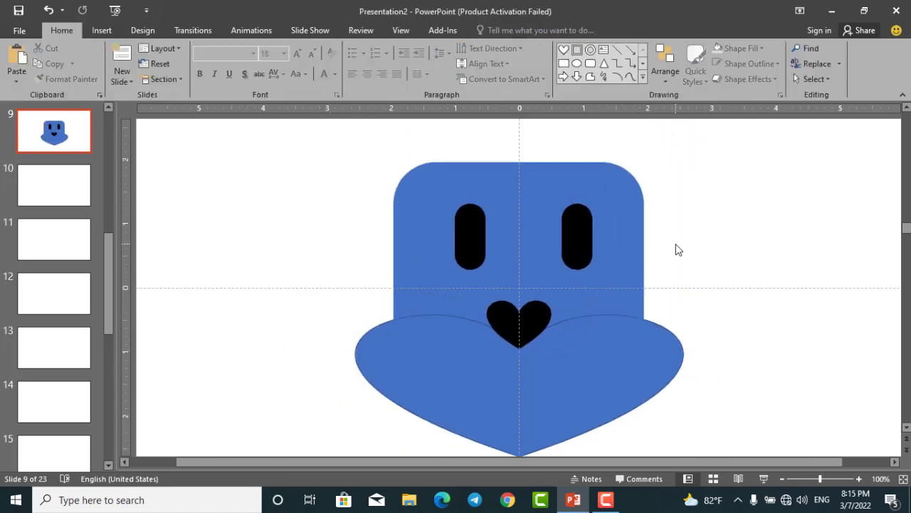
# Draw a horizontal ellipse overlapping the inner edge of the right eye, vertically centred on the eye
pyautogui.scroll(5, 678, 249)
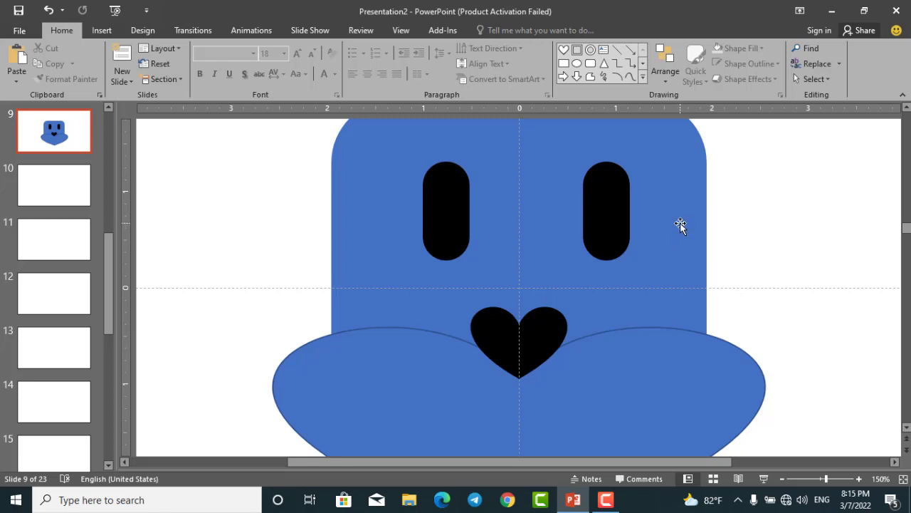
pyautogui.click(577, 64)
pyautogui.moveTo(739, 183)
pyautogui.mouseDown()
pyautogui.moveTo(818, 218)
pyautogui.moveTo(815, 230)
pyautogui.moveTo(573, 210)
pyautogui.mouseUp()
pyautogui.click(558, 238)
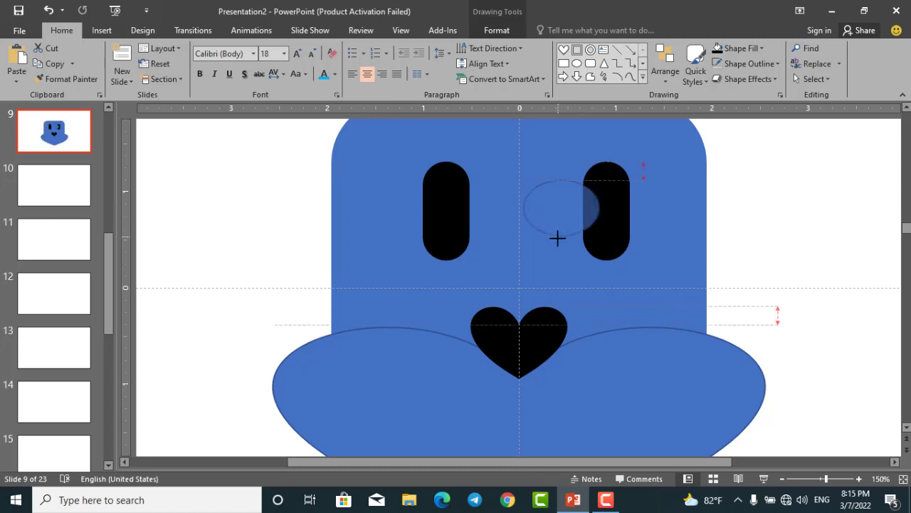
pyautogui.moveTo(565, 214); pyautogui.dragTo(567, 219)
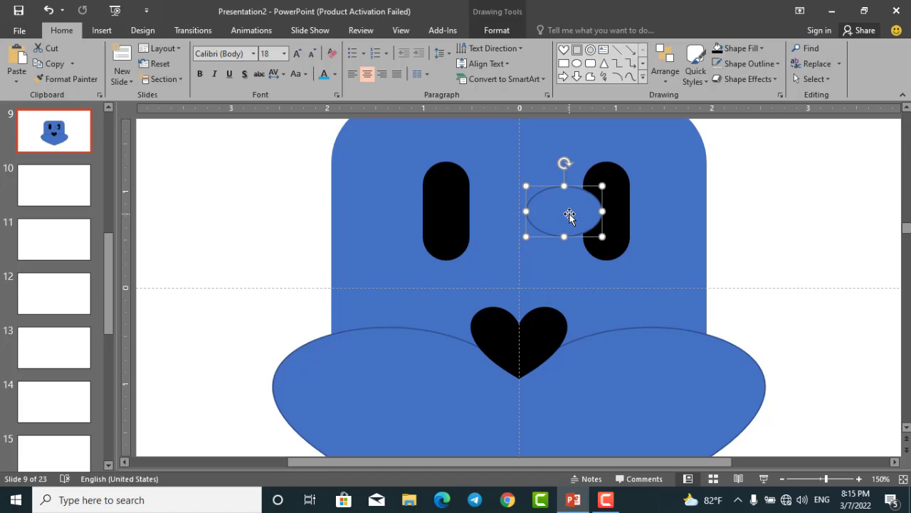
# Duplicate the ellipse together with the right eye
pyautogui.keyDown('shift'); pyautogui.click(617, 211); pyautogui.keyUp('shift')
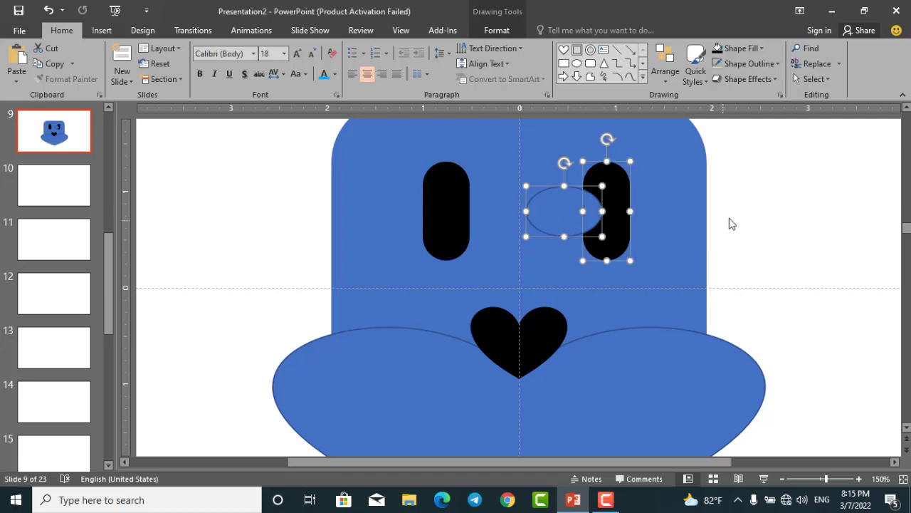
pyautogui.click(729, 224)
pyautogui.click(577, 208)
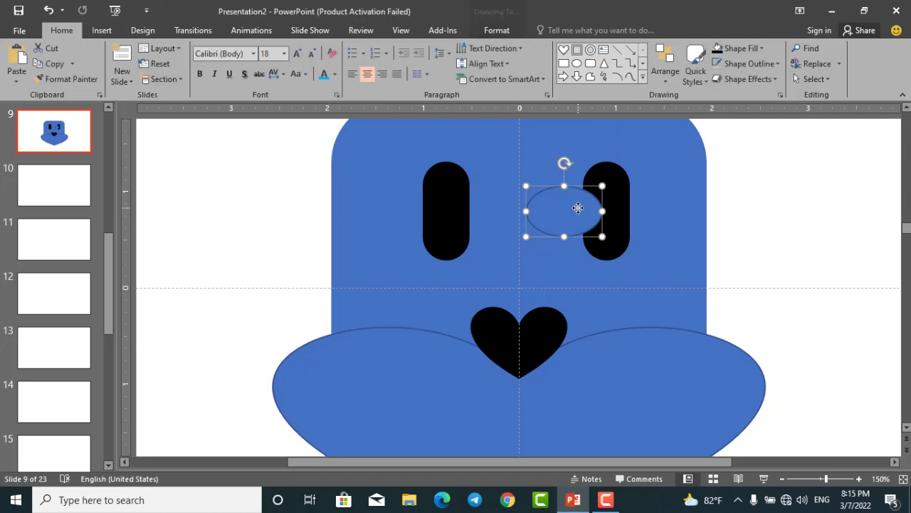
pyautogui.keyDown('shift'); pyautogui.click(621, 212); pyautogui.keyUp('shift')
pyautogui.hotkey('ctrl', 'd')
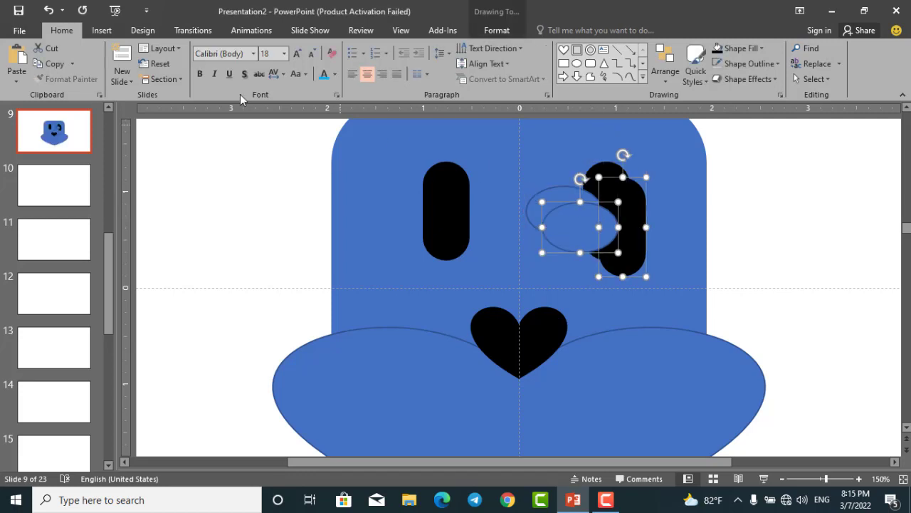
# Split the duplicated ellipse and eye with Merge Shapes Fragment and delete the ellipse piece outside the eye
pyautogui.click(497, 30)
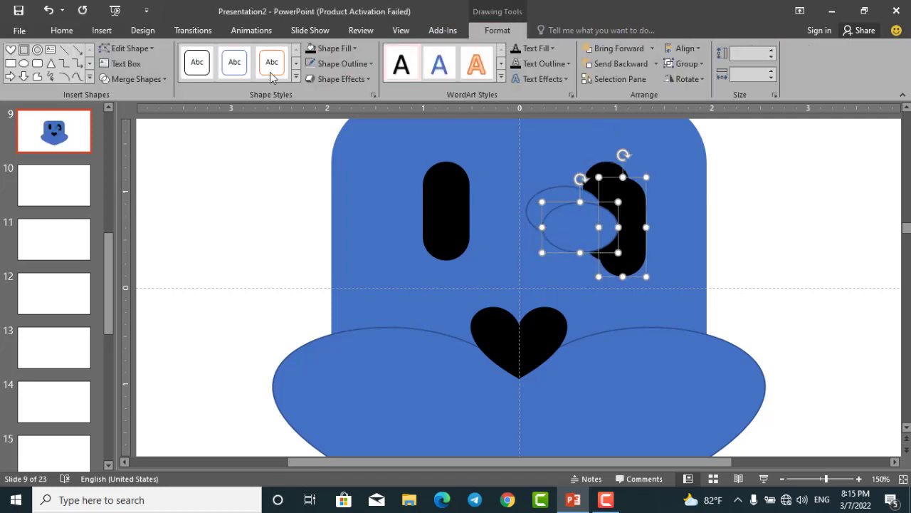
pyautogui.click(167, 80)
pyautogui.click(140, 126)
pyautogui.click(141, 128)
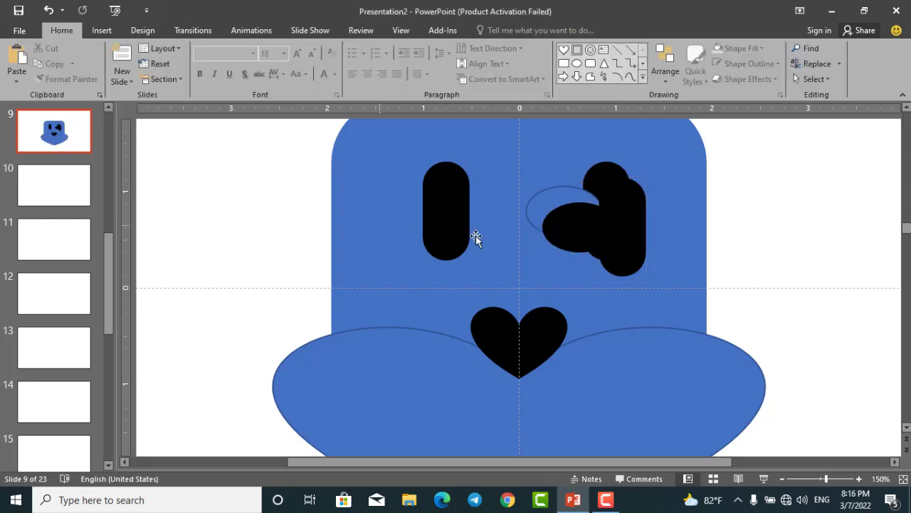
pyautogui.click(574, 230)
pyautogui.press('Delete')
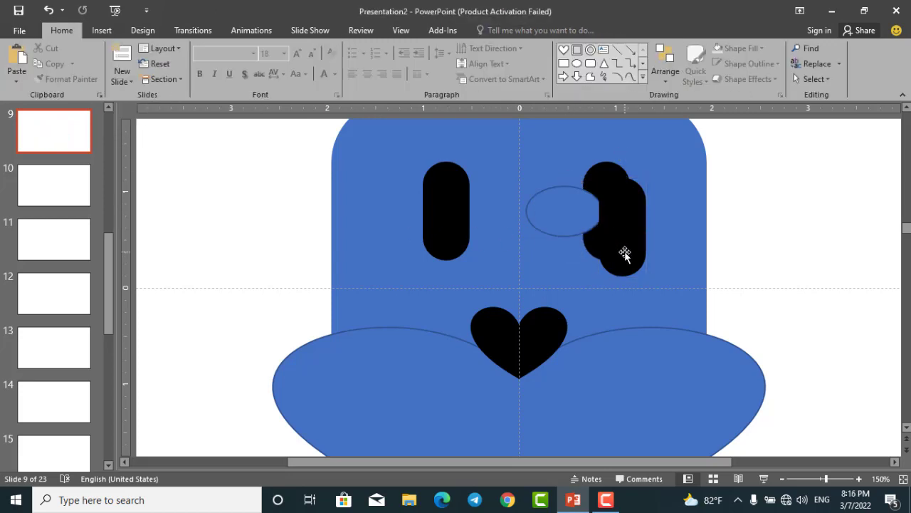
# Move the two remaining fragments of the duplicated eye together to the empty area right of the face
pyautogui.click(617, 225)
pyautogui.keyDown('shift'); pyautogui.click(628, 221); pyautogui.keyUp('shift')
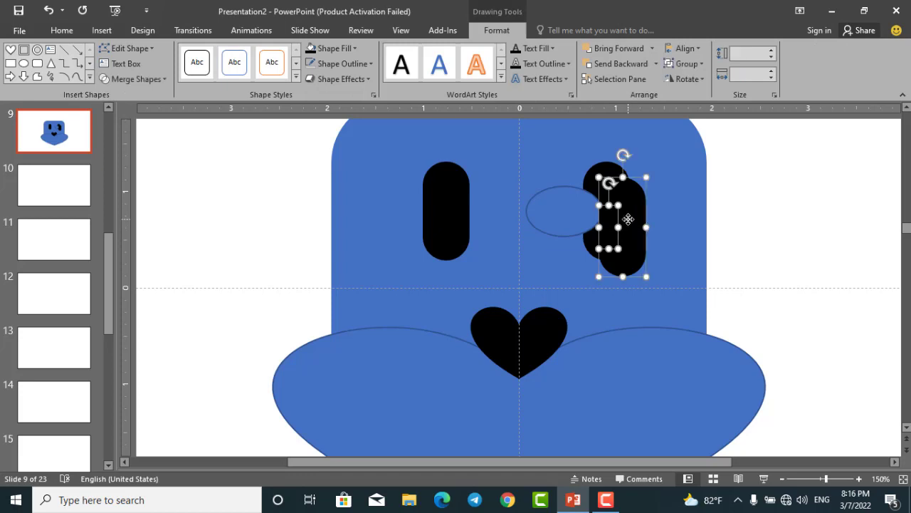
pyautogui.moveTo(605, 224); pyautogui.dragTo(759, 222)
pyautogui.click(744, 224)
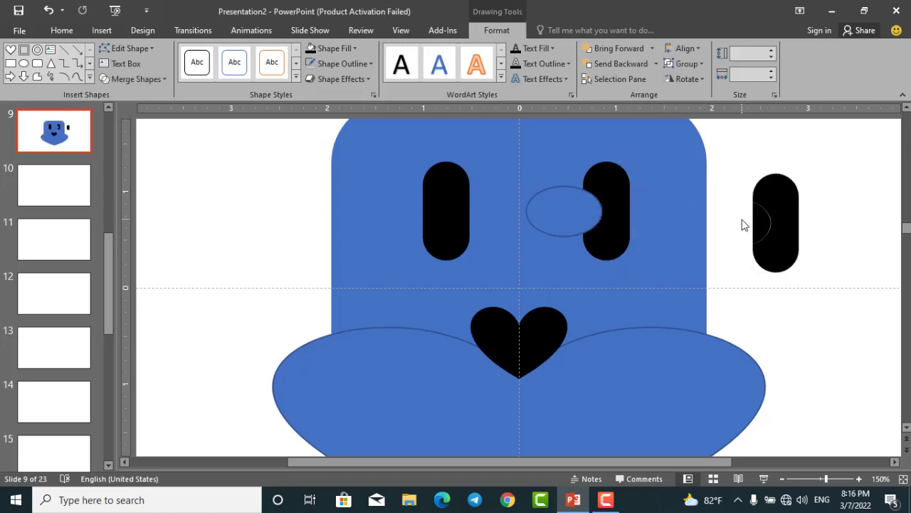
# Fill the small curved fragment of the duplicated eye white and select it together with the black fragment
pyautogui.click(761, 222)
pyautogui.click(354, 54)
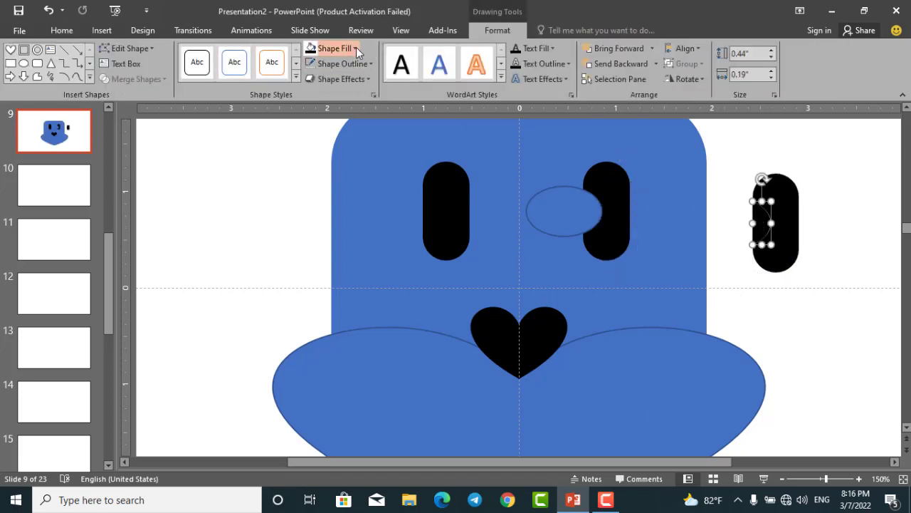
pyautogui.click(312, 80)
pyautogui.keyDown('shift'); pyautogui.click(789, 222); pyautogui.keyUp('shift')
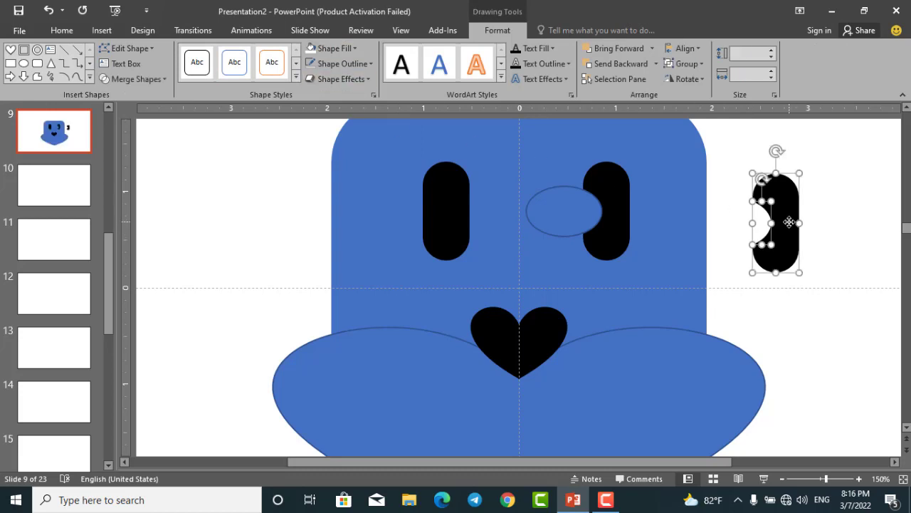
# Group the white and black eye fragments, and undo their placement over the right eye
pyautogui.hotkey('ctrl', 'g')
pyautogui.moveTo(789, 223); pyautogui.dragTo(624, 210)
pyautogui.hotkey('ctrl', 'z')
# Delete the blue ellipse and the plain right eye, and move the grouped eye with the white highlight into their place
pyautogui.click(584, 213)
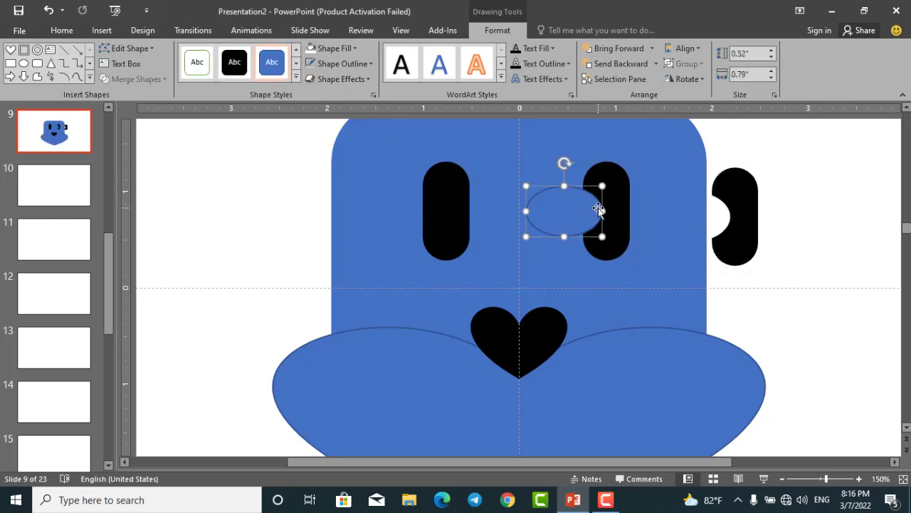
pyautogui.press('Delete')
pyautogui.click(606, 203)
pyautogui.press('Delete')
pyautogui.moveTo(741, 202); pyautogui.dragTo(600, 199)
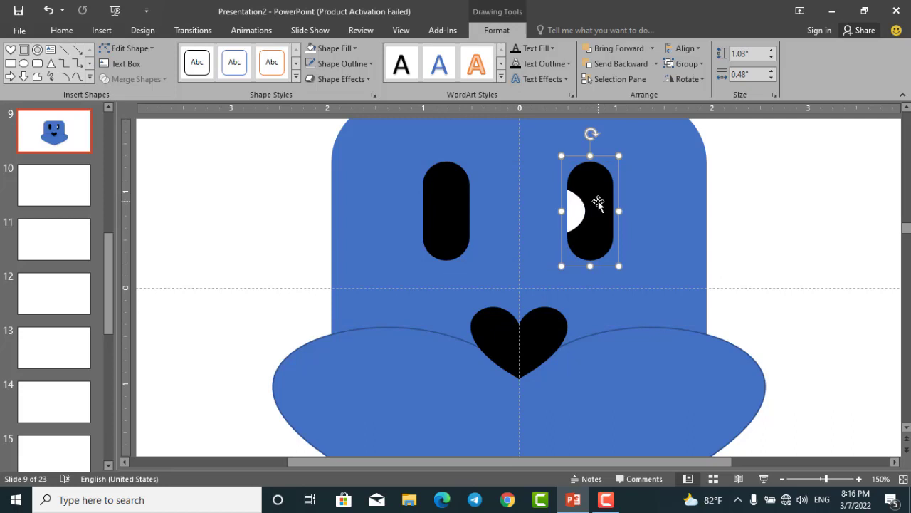
# Replace the plain black left eye with a duplicate of the highlighted right eye, placed at the same height as the right one
pyautogui.moveTo(465, 203); pyautogui.dragTo(467, 203)
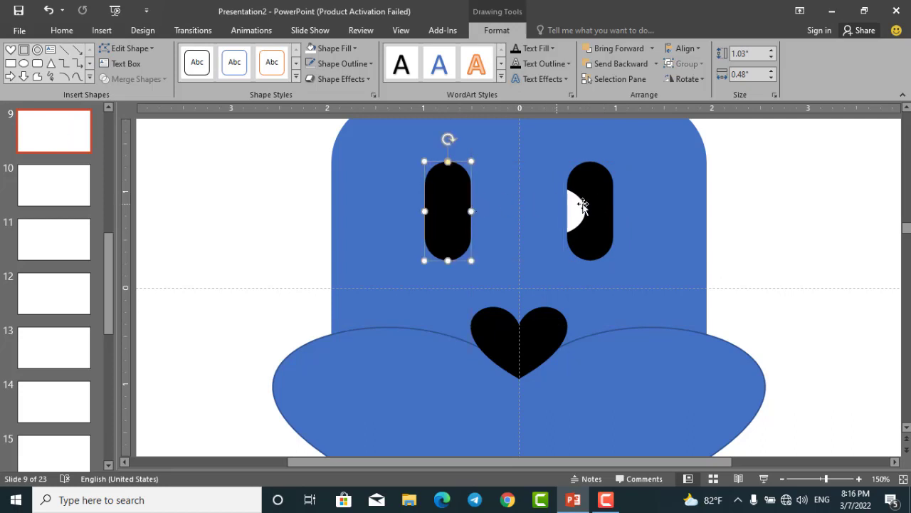
pyautogui.click(751, 213)
pyautogui.scroll(-4, 746, 215)
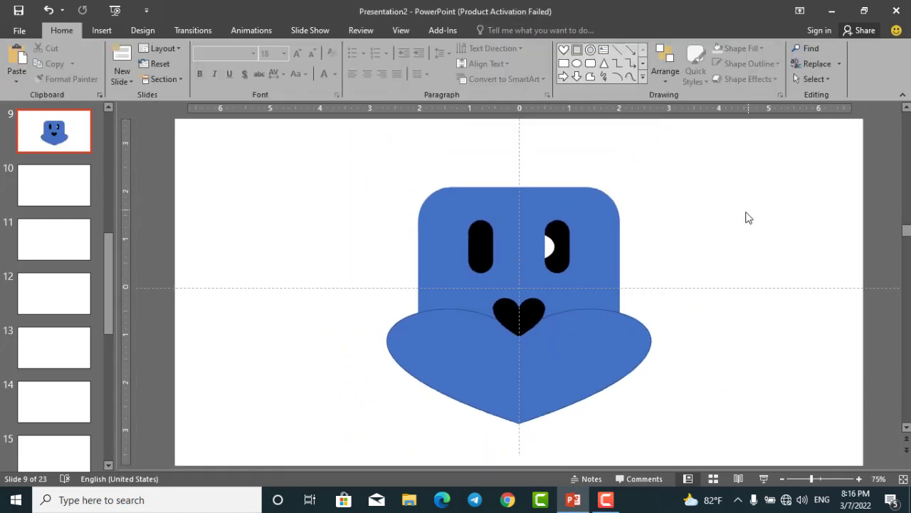
pyautogui.click(548, 245)
pyautogui.scroll(5, 550, 246)
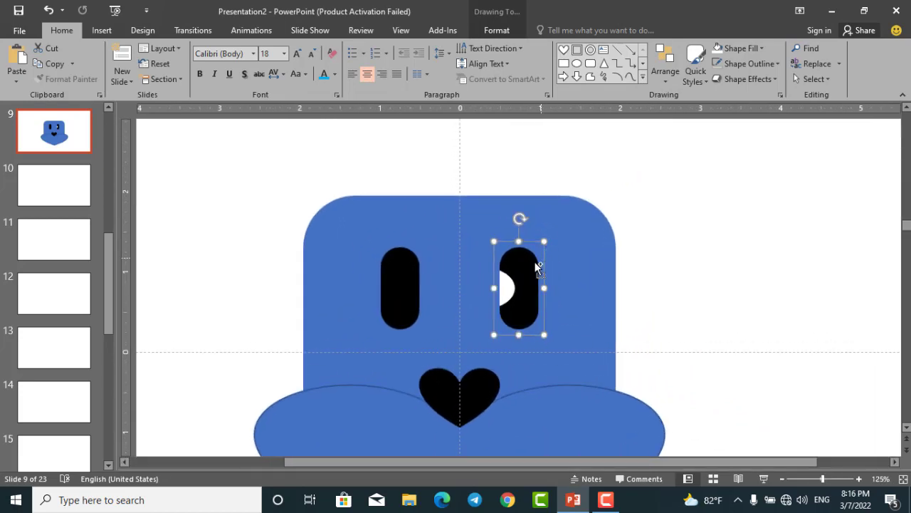
pyautogui.moveTo(527, 274); pyautogui.dragTo(367, 250)
pyautogui.click(411, 300)
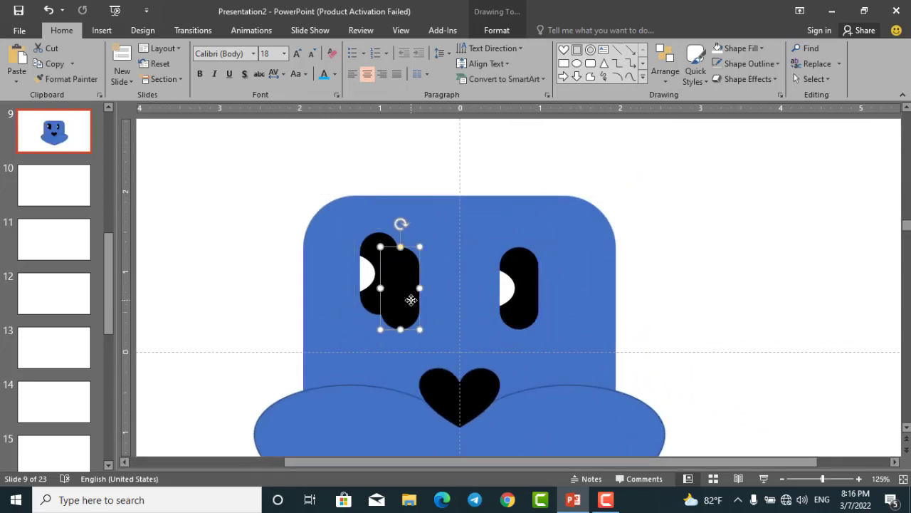
pyautogui.press('Delete')
pyautogui.moveTo(397, 297)
pyautogui.mouseDown()
pyautogui.moveTo(421, 307)
pyautogui.moveTo(409, 301)
pyautogui.mouseUp()
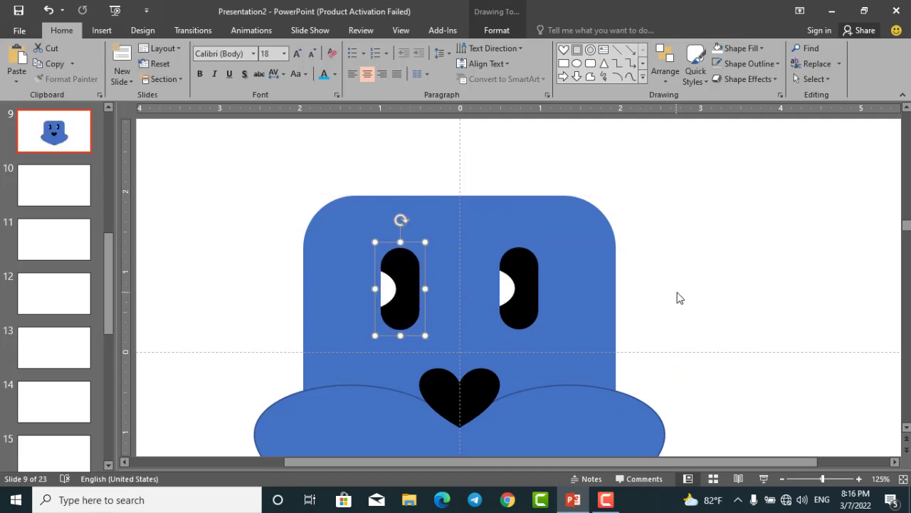
pyautogui.click(677, 292)
# Split the head and the cheek heart with Merge Shapes Fragment and delete the cheek piece outside the head
pyautogui.scroll(-5, 672, 291)
pyautogui.click(602, 332)
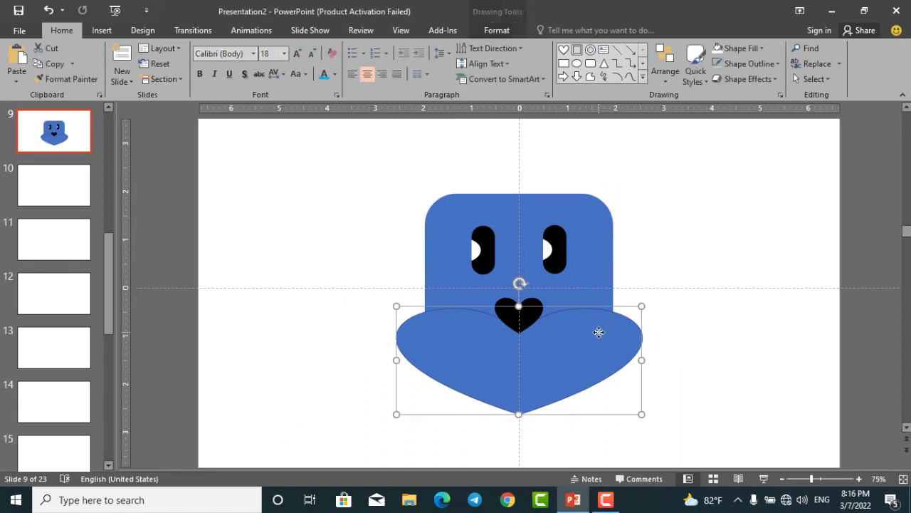
pyautogui.keyDown('shift'); pyautogui.click(524, 261); pyautogui.keyUp('shift')
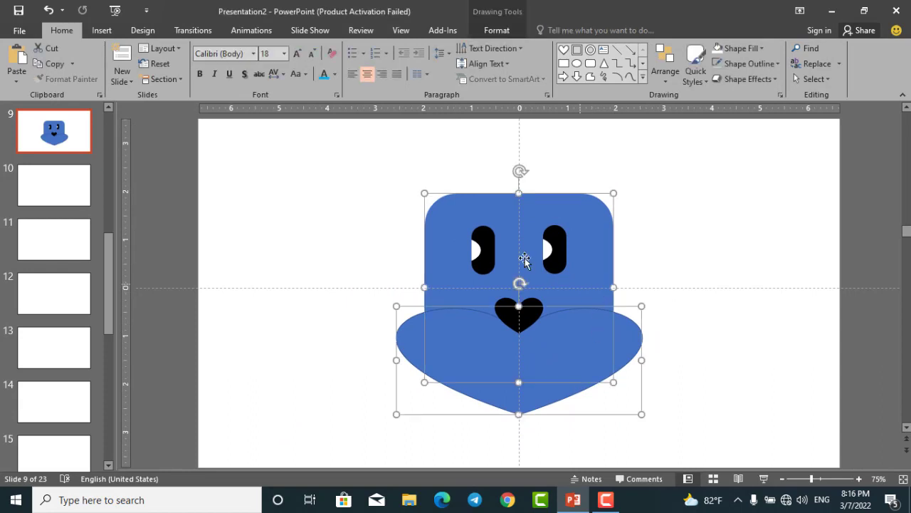
pyautogui.click(496, 31)
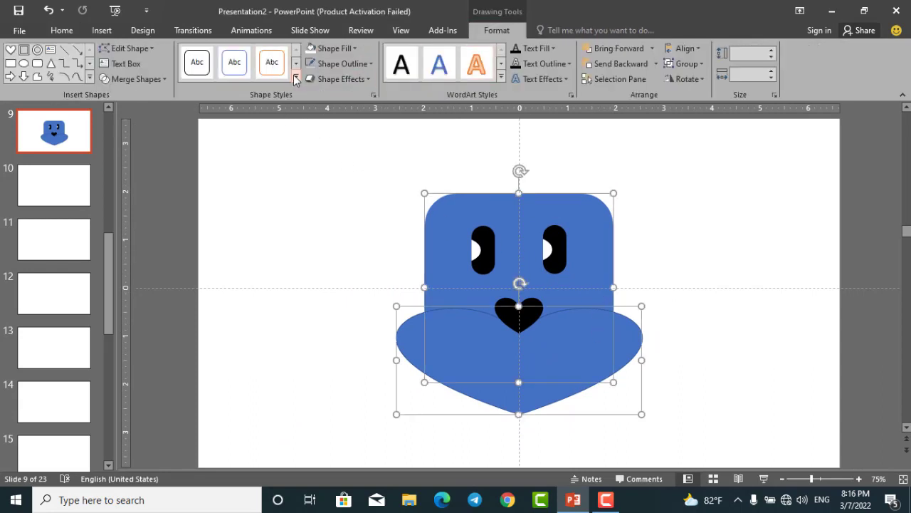
pyautogui.click(136, 79)
pyautogui.click(147, 128)
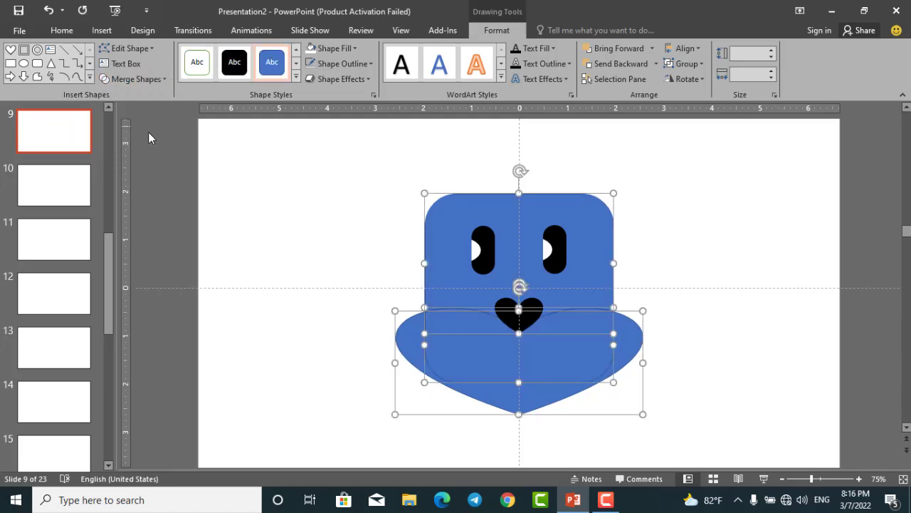
pyautogui.click(441, 397)
pyautogui.click(416, 361)
pyautogui.press('Delete')
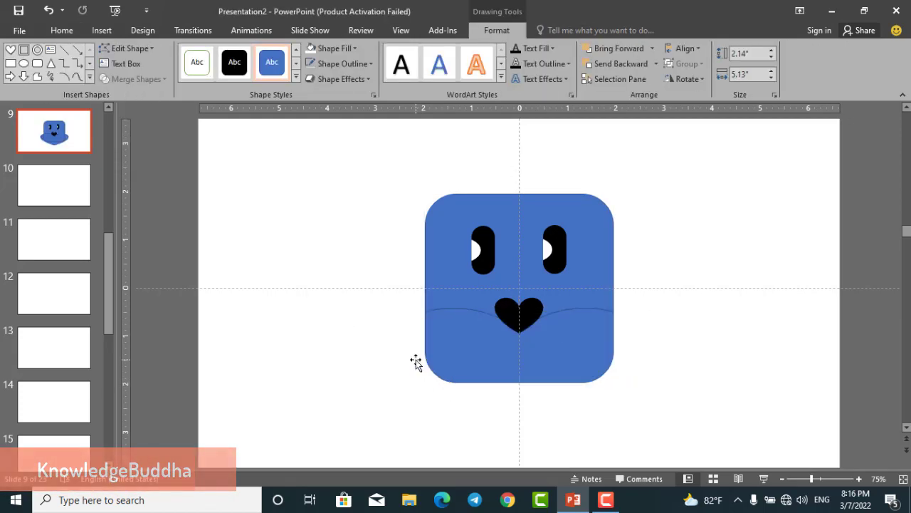
# Bring the lower cheek piece to the front so it overlaps the black heart nose
pyautogui.click(503, 360)
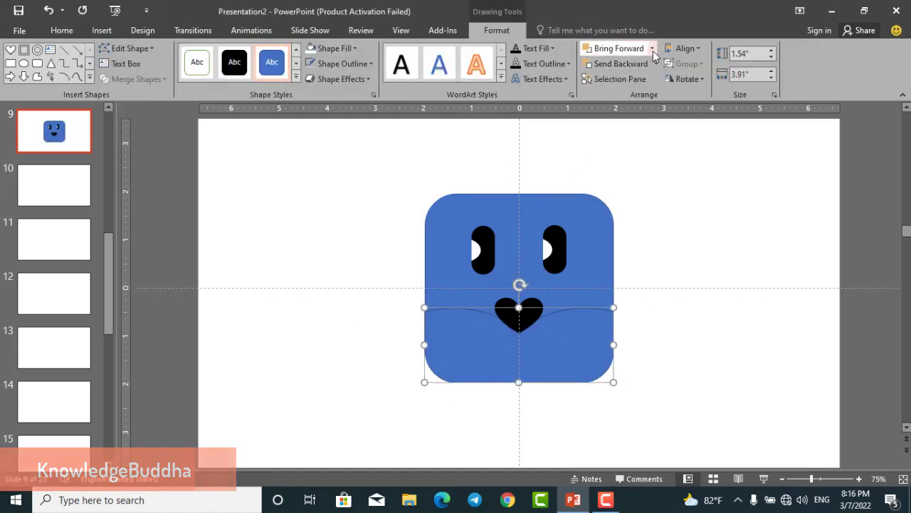
pyautogui.click(651, 48)
pyautogui.click(619, 82)
pyautogui.click(657, 256)
# Give the lower cheek piece a light orange theme-color outline and fill
pyautogui.keyDown('ctrl'); pyautogui.scroll(5, 585, 297); pyautogui.keyUp('ctrl')
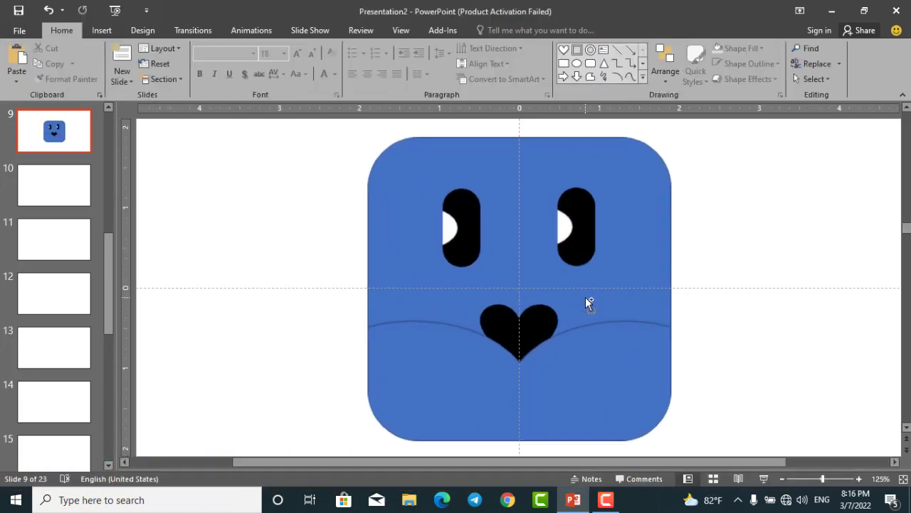
pyautogui.click(562, 342)
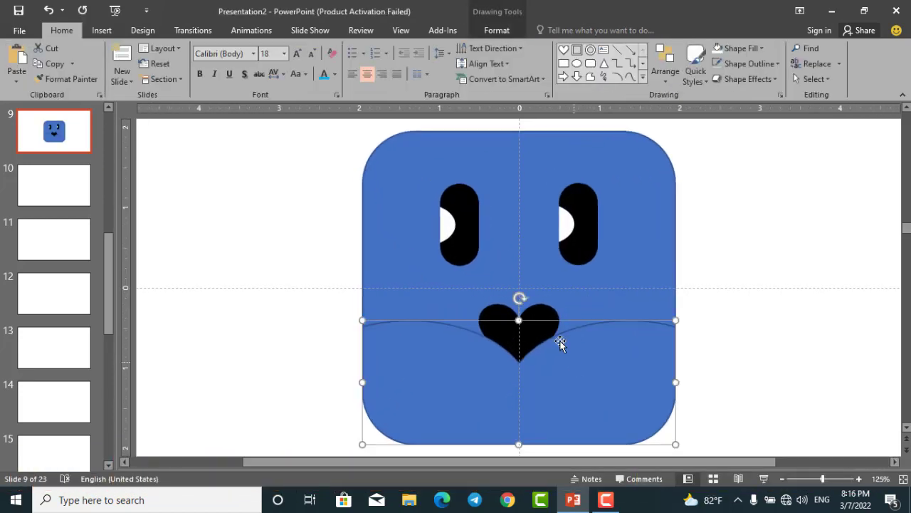
pyautogui.click(496, 31)
pyautogui.click(369, 64)
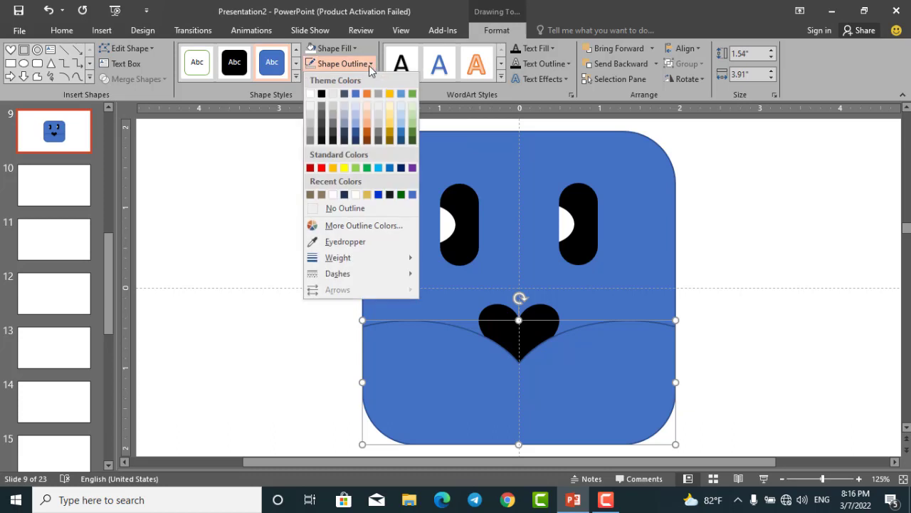
pyautogui.click(367, 120)
pyautogui.click(355, 50)
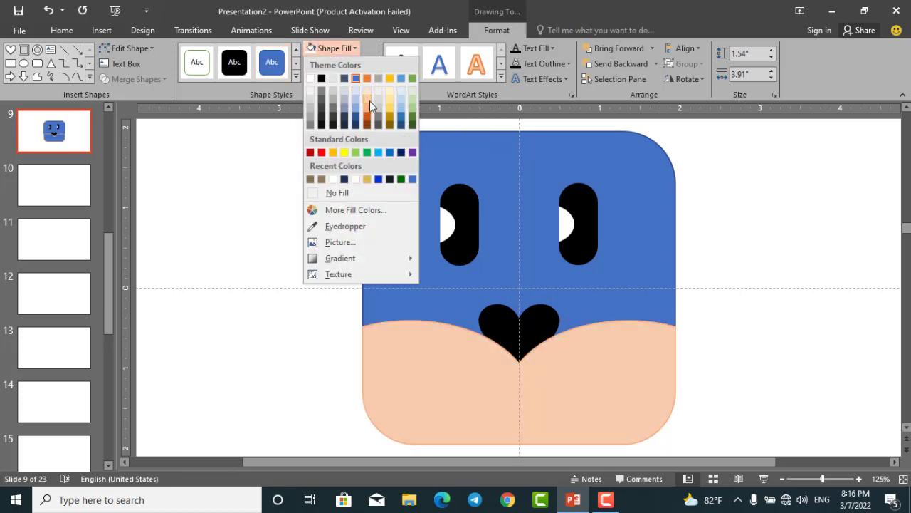
pyautogui.click(371, 114)
pyautogui.click(339, 209)
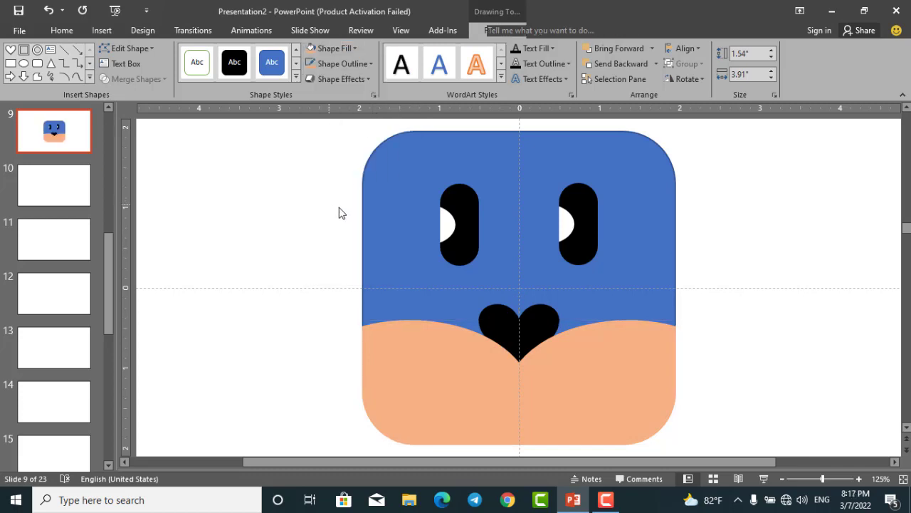
# Fill the upper head piece with the golden orange standard color
pyautogui.doubleClick(372, 197)
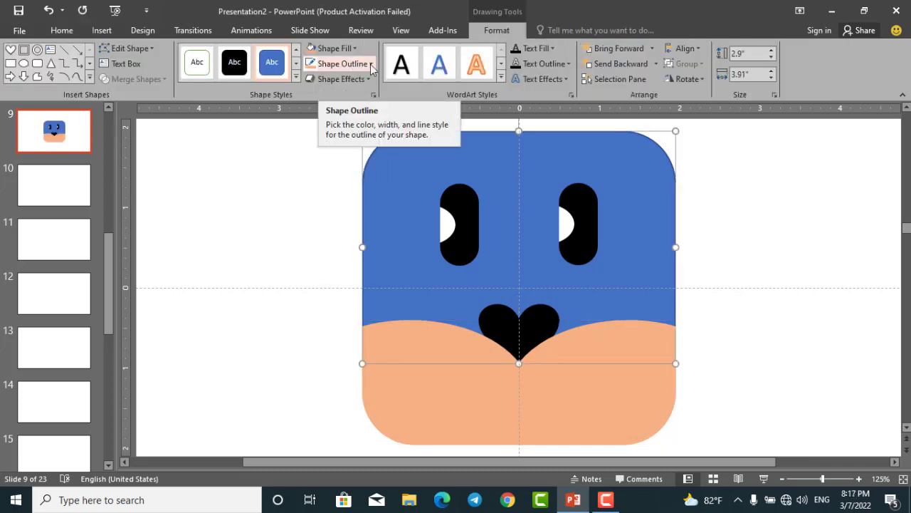
pyautogui.click(355, 49)
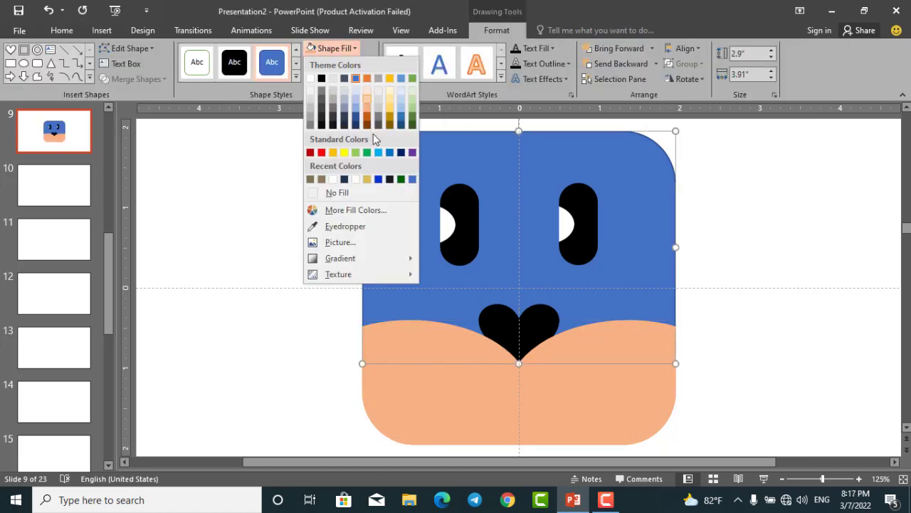
pyautogui.click(333, 153)
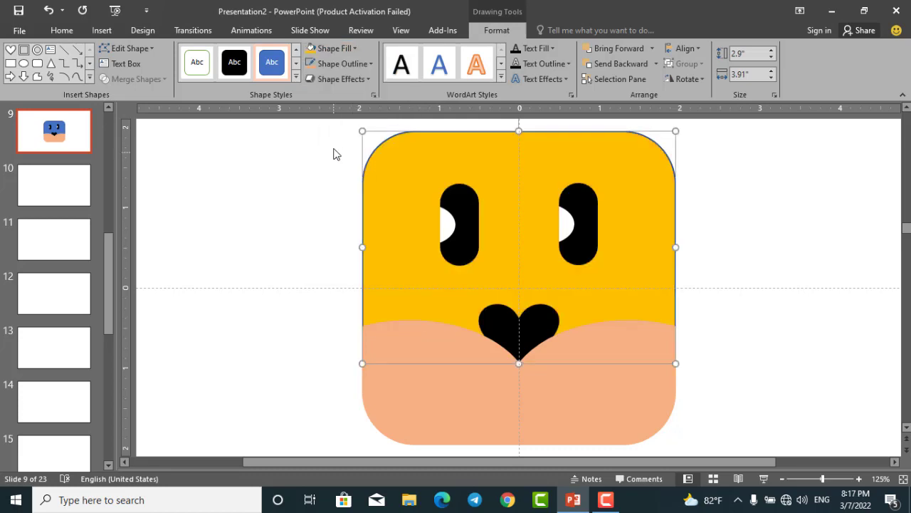
# Try a red-orange fill from the More Fill Colors standard palette on the upper head piece
pyautogui.click(355, 50)
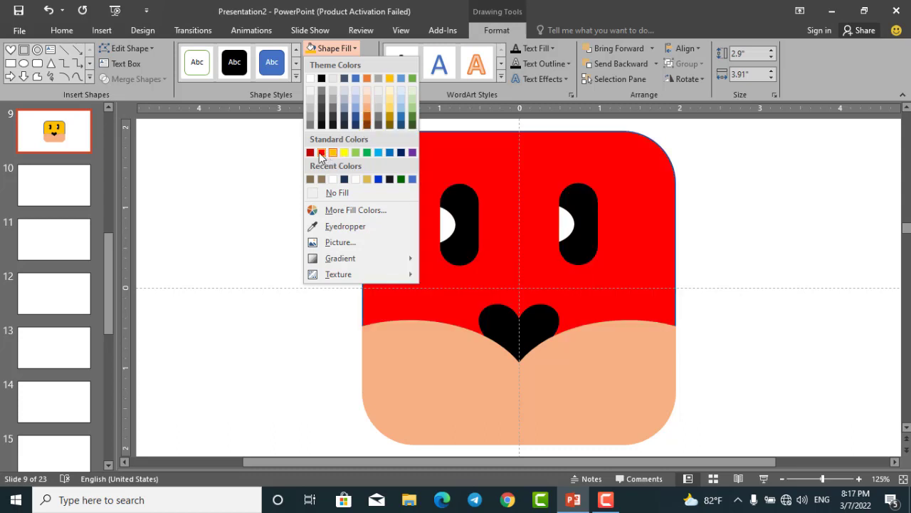
pyautogui.click(344, 210)
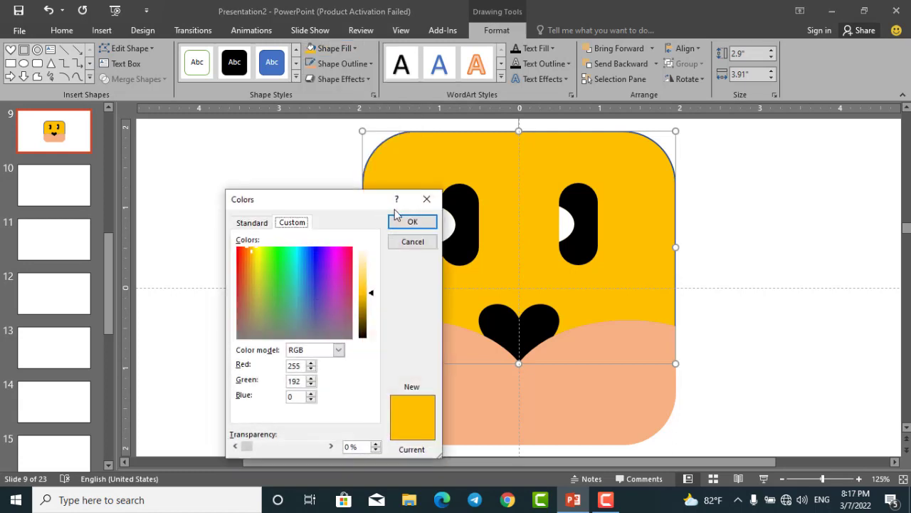
pyautogui.click(250, 265)
pyautogui.click(241, 265)
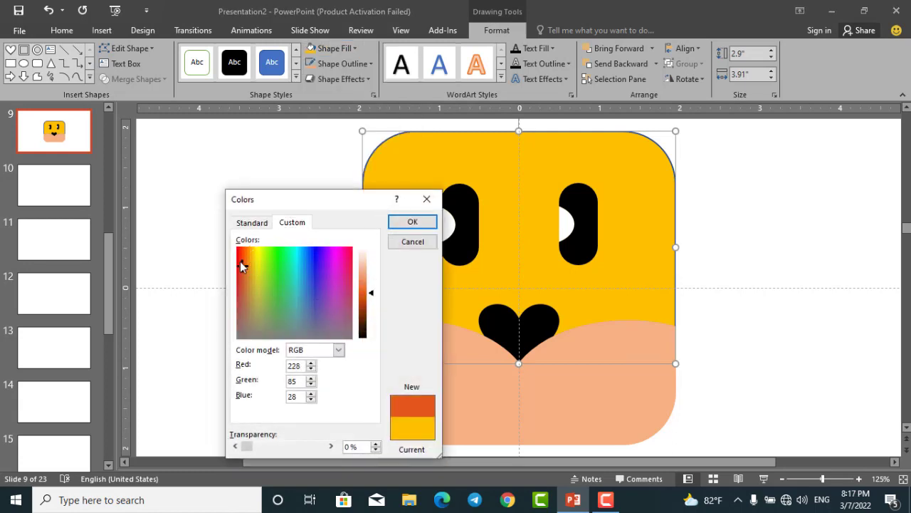
pyautogui.click(252, 223)
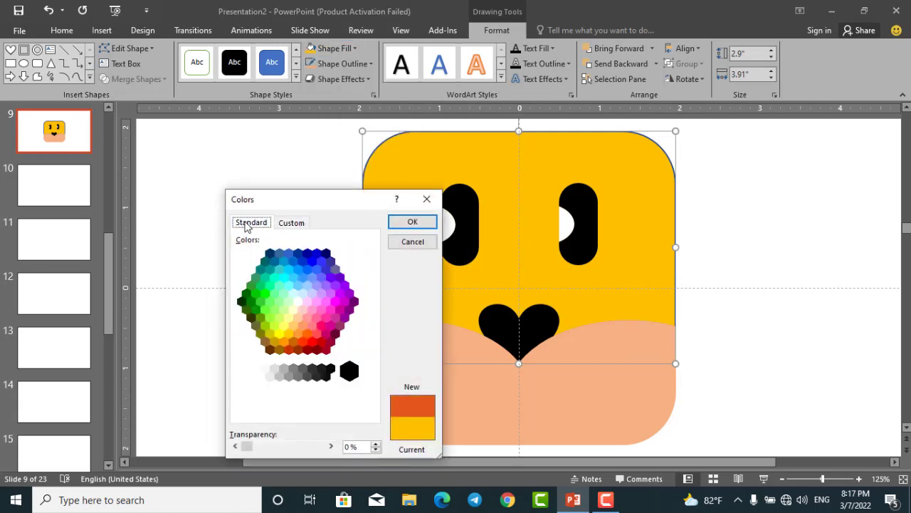
pyautogui.click(304, 339)
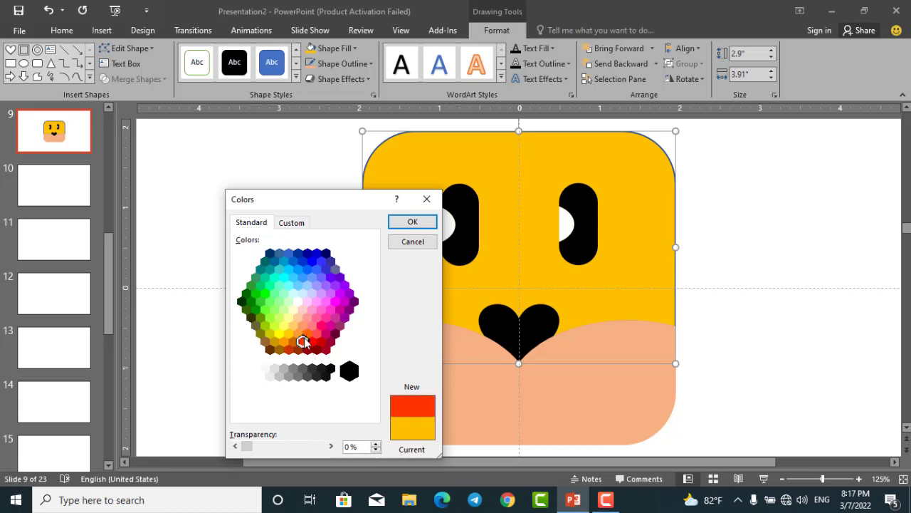
pyautogui.click(410, 222)
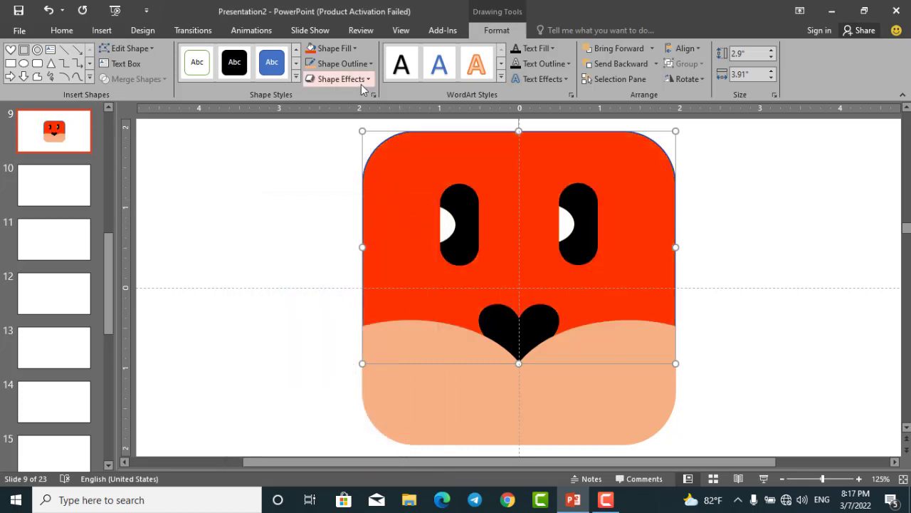
# Fill the upper head piece with orange from the More Fill Colors standard palette and remove its blue outline
pyautogui.rightClick(386, 166)
pyautogui.press('Escape')
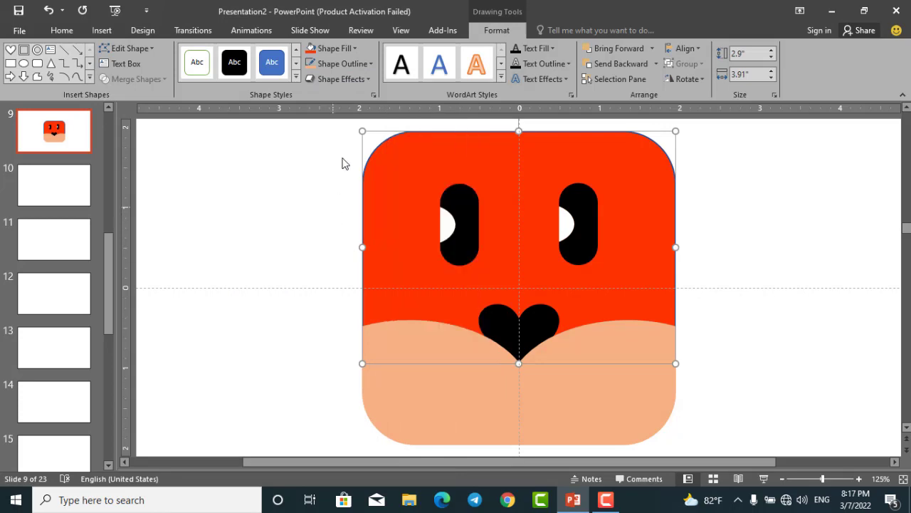
pyautogui.click(340, 49)
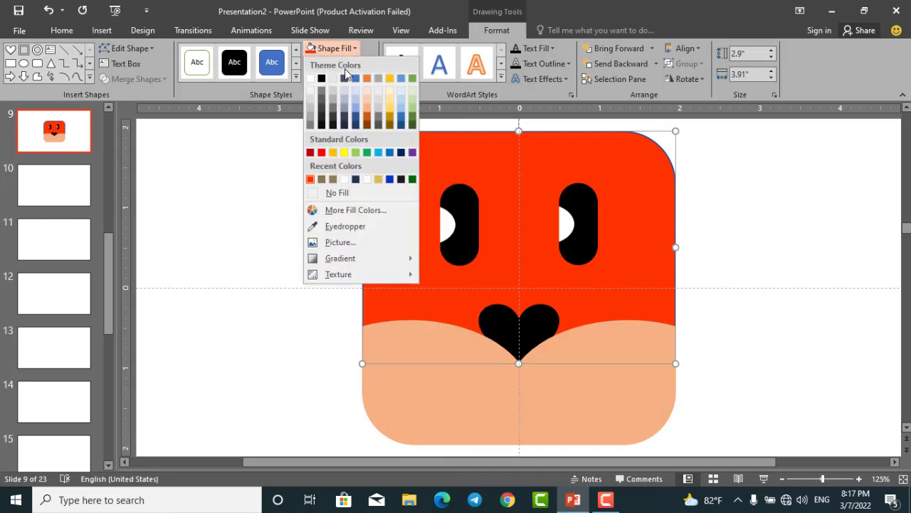
pyautogui.click(352, 210)
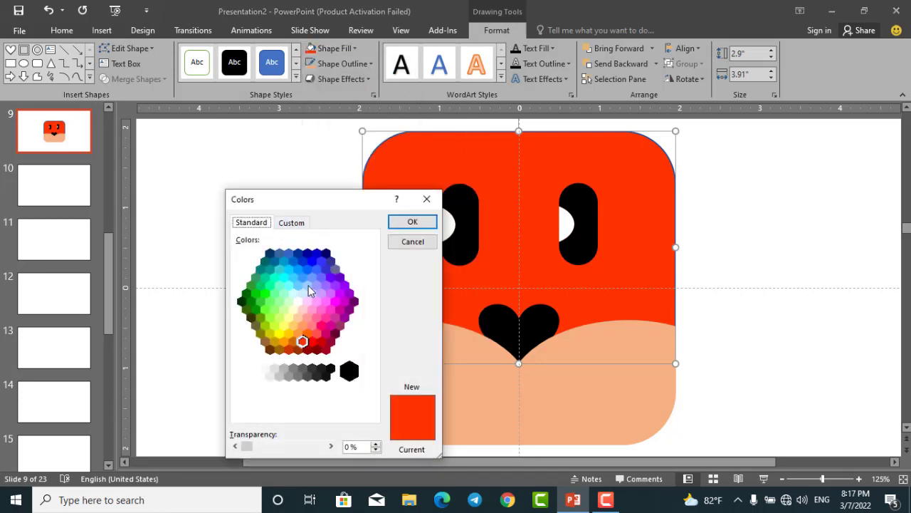
pyautogui.click(288, 333)
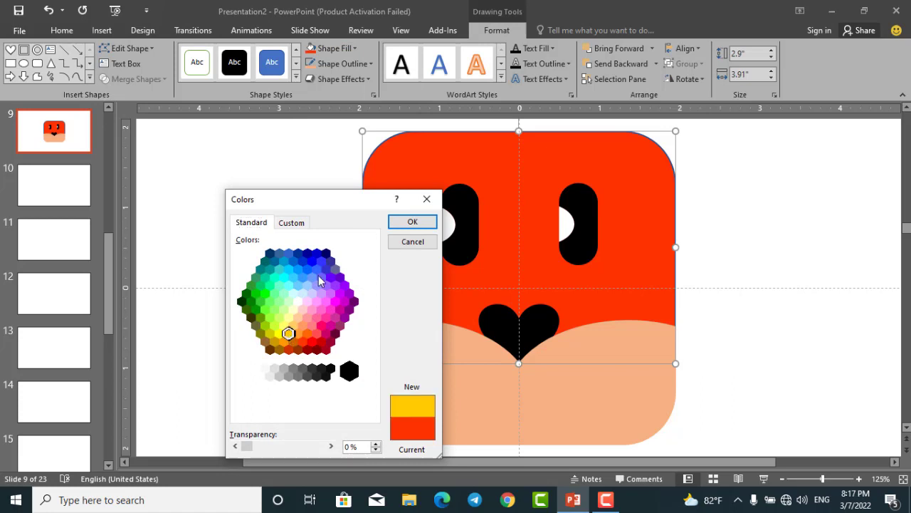
pyautogui.click(283, 342)
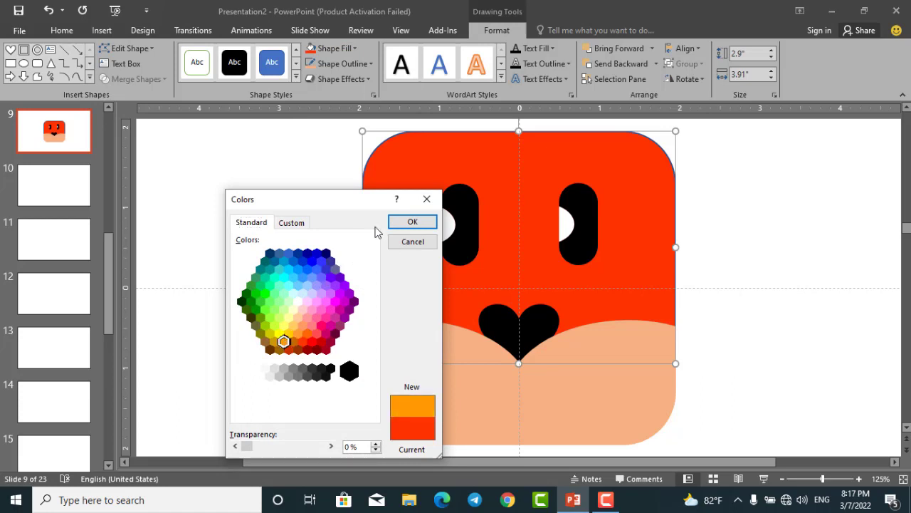
pyautogui.click(412, 221)
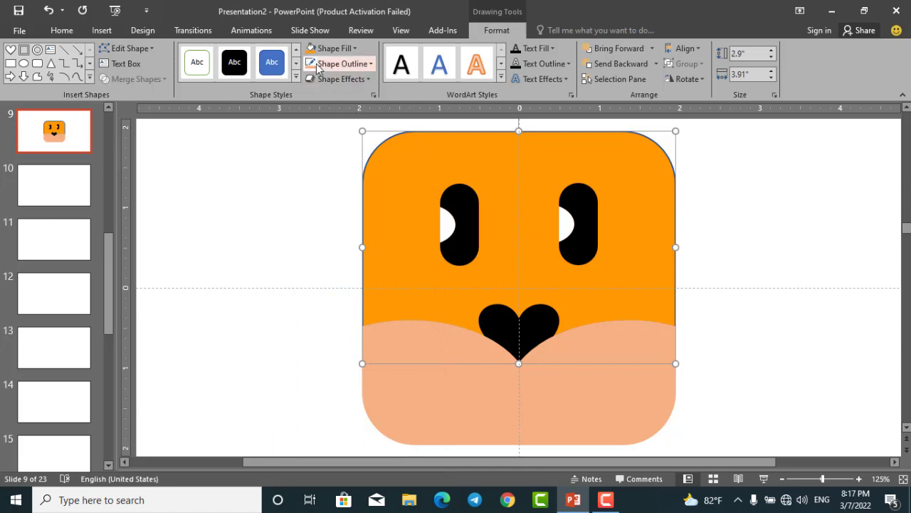
pyautogui.click(324, 203)
# Group all the face pieces, eyes and heart nose into one object and scale the group down slightly
pyautogui.scroll(-6, 324, 202)
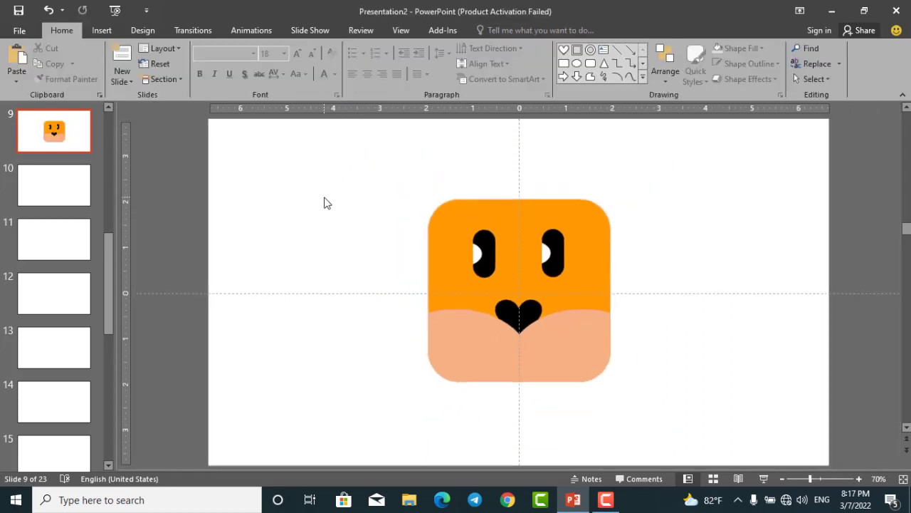
pyautogui.moveTo(394, 200); pyautogui.dragTo(718, 423)
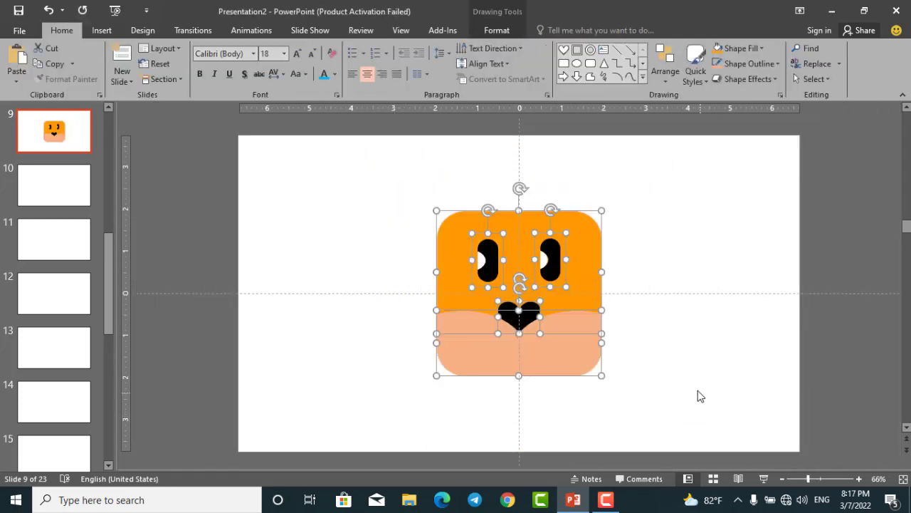
pyautogui.hotkey('ctrl', 'g')
pyautogui.moveTo(602, 375); pyautogui.dragTo(574, 345)
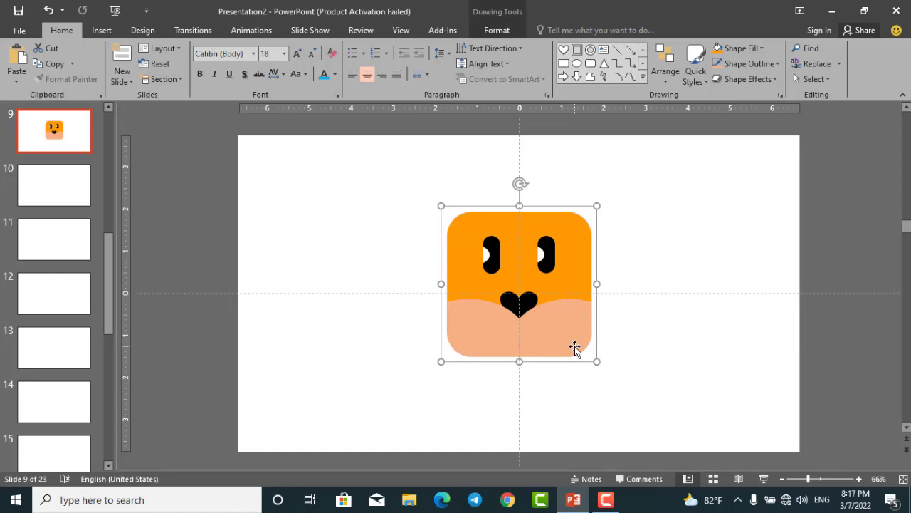
pyautogui.click(664, 246)
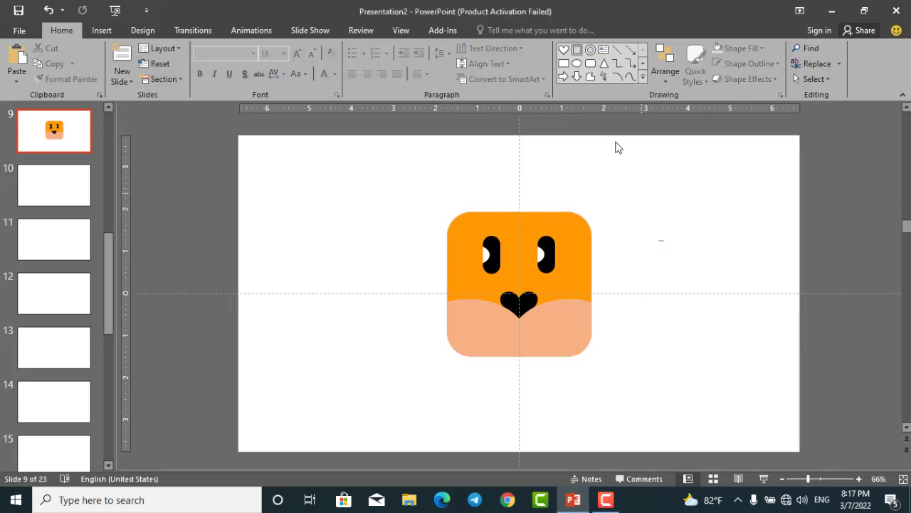
# Add a text box reading "Tantan" on the empty area beside the face and select the whole box
pyautogui.click(603, 50)
pyautogui.click(669, 283)
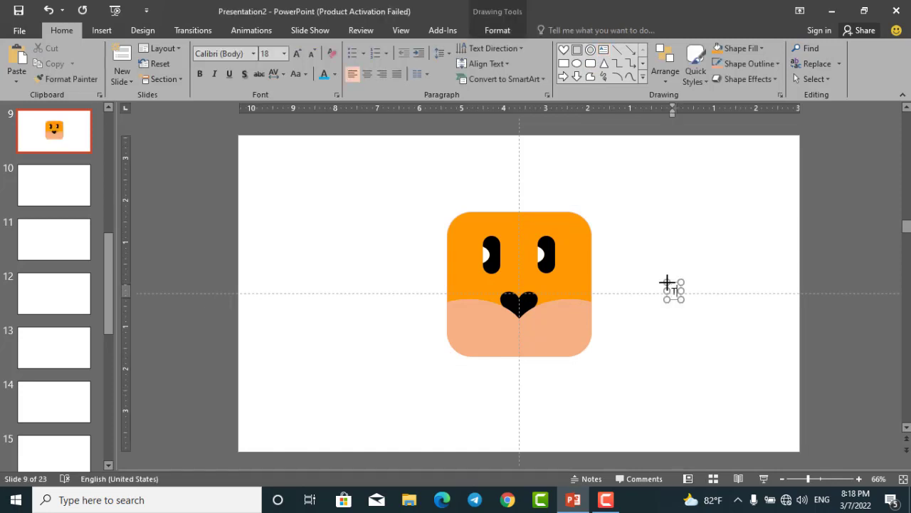
pyautogui.write('Tan')
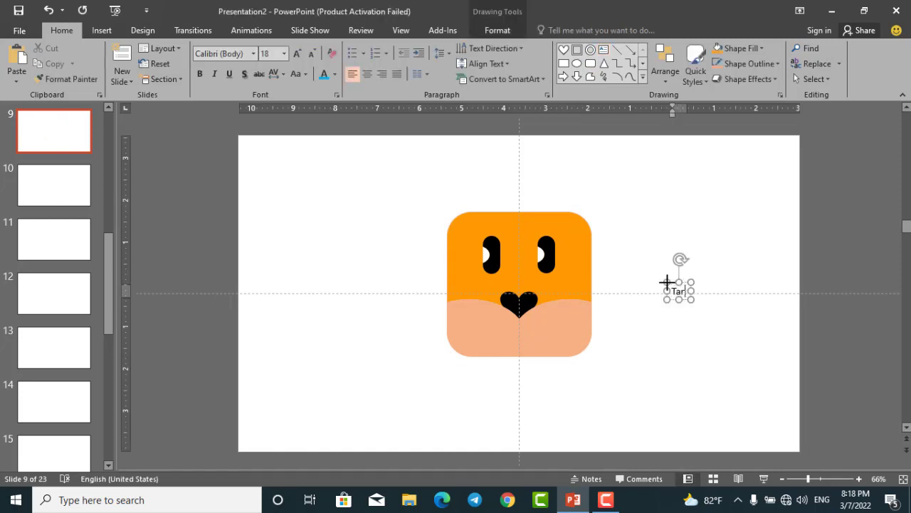
pyautogui.write('ta')
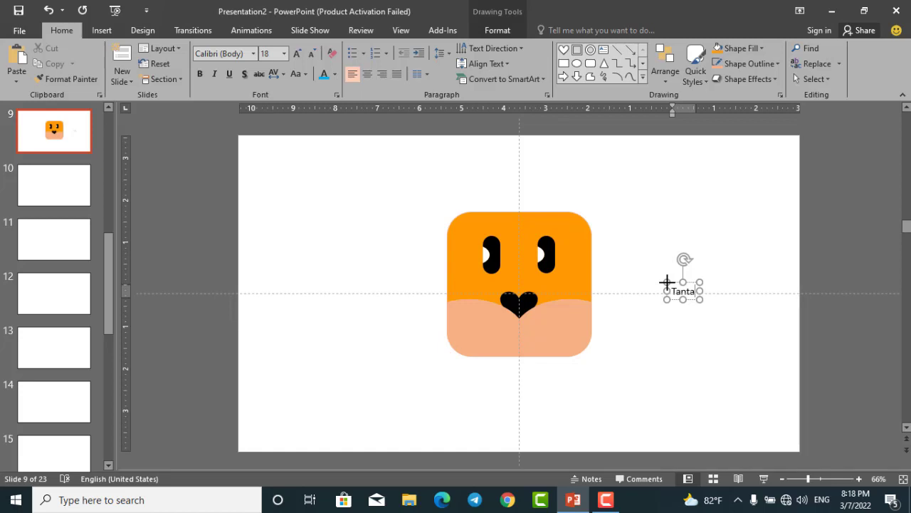
pyautogui.write('n')
pyautogui.click(667, 293)
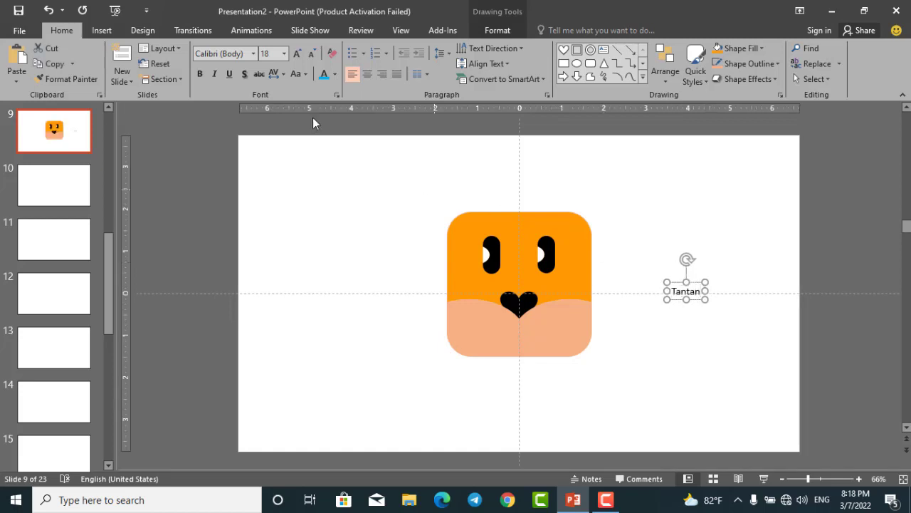
# Make the "Tantan" text bold with a text shadow and enlarge it to 66 pt
pyautogui.click(243, 76)
pyautogui.click(203, 75)
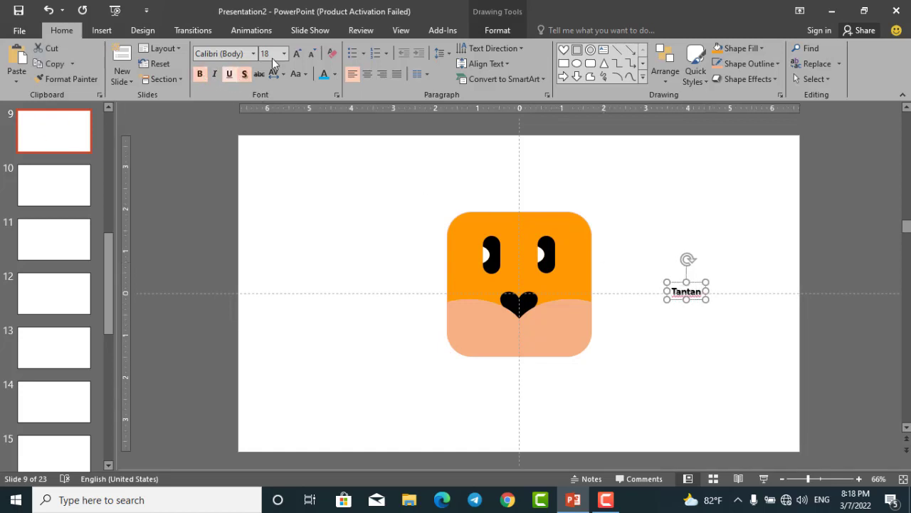
pyautogui.click(297, 54)
pyautogui.click(296, 55)
pyautogui.click(297, 54)
pyautogui.click(296, 54)
pyautogui.click(296, 54)
pyautogui.click(296, 54)
pyautogui.click(296, 54)
pyautogui.click(296, 54)
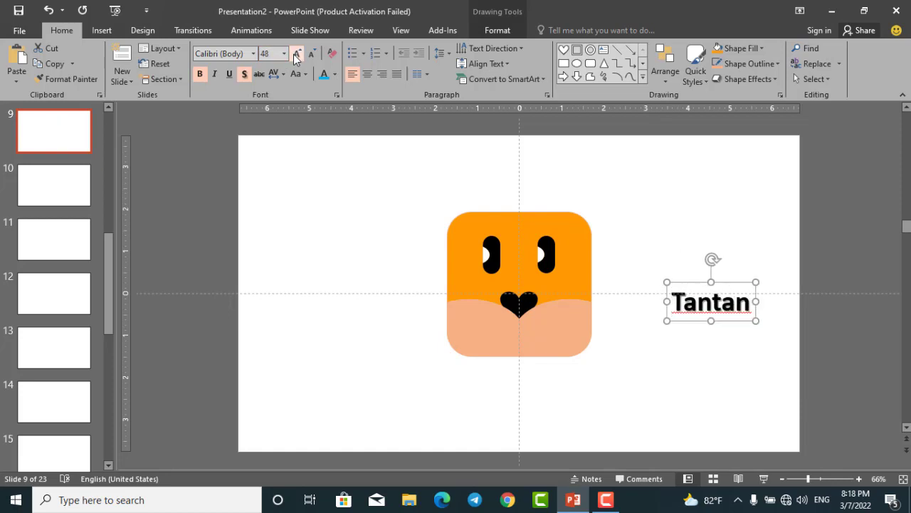
pyautogui.click(297, 54)
pyautogui.click(296, 54)
pyautogui.click(296, 54)
# Ignore all spelling flags for the word "Tantan"
pyautogui.click(726, 312)
pyautogui.rightClick(731, 315)
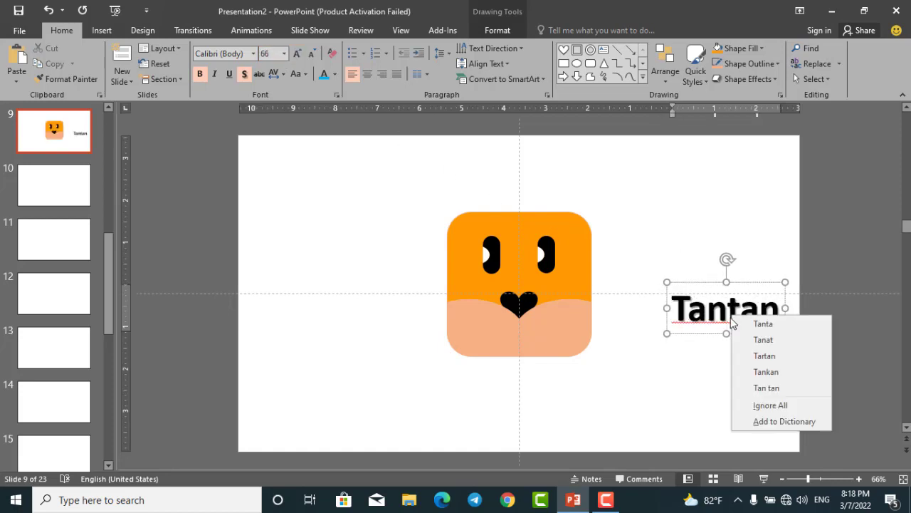
pyautogui.click(760, 405)
# Move the "Tantan" text directly beneath the face, centered on it, and select the text together with the face group
pyautogui.moveTo(734, 335); pyautogui.dragTo(529, 401)
pyautogui.keyDown('shift'); pyautogui.click(549, 320); pyautogui.keyUp('shift')
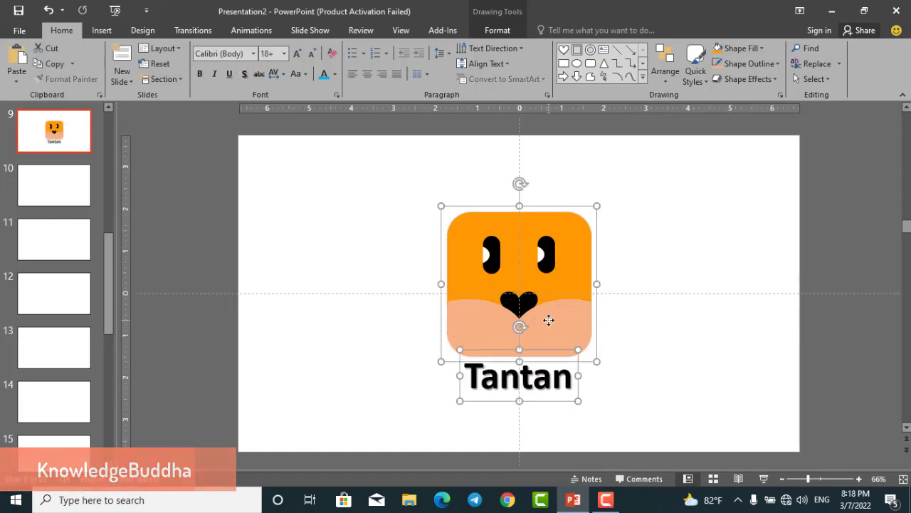